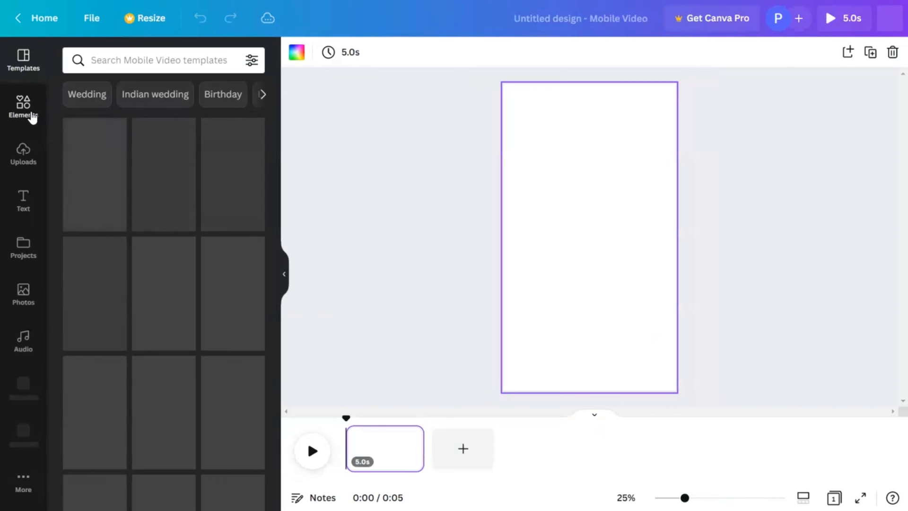
Search the elements library for "Pointing" and limit the results to videos.
click(31, 115)
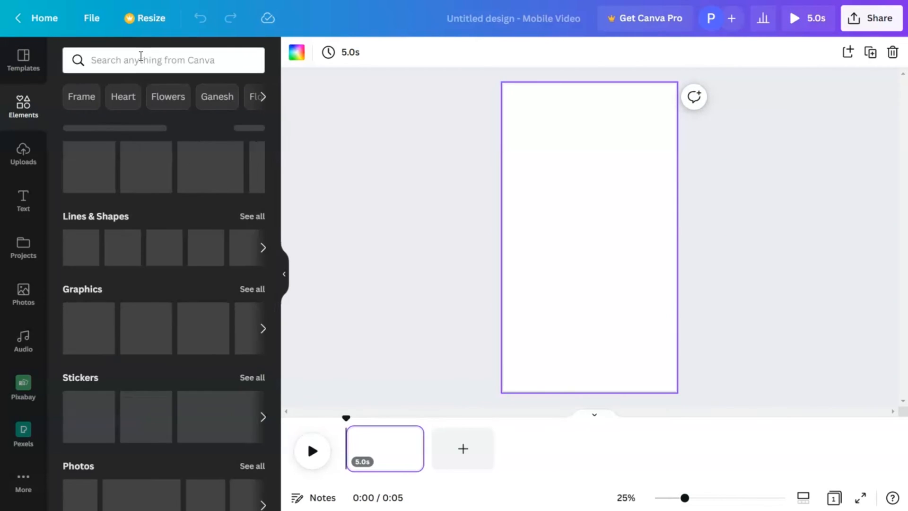
click(140, 56)
text(Pointing)
key(Return)
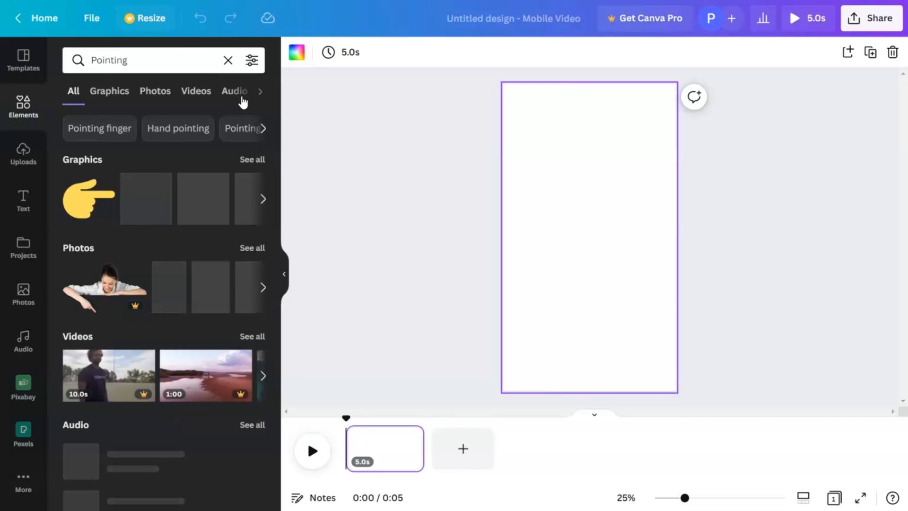
click(196, 92)
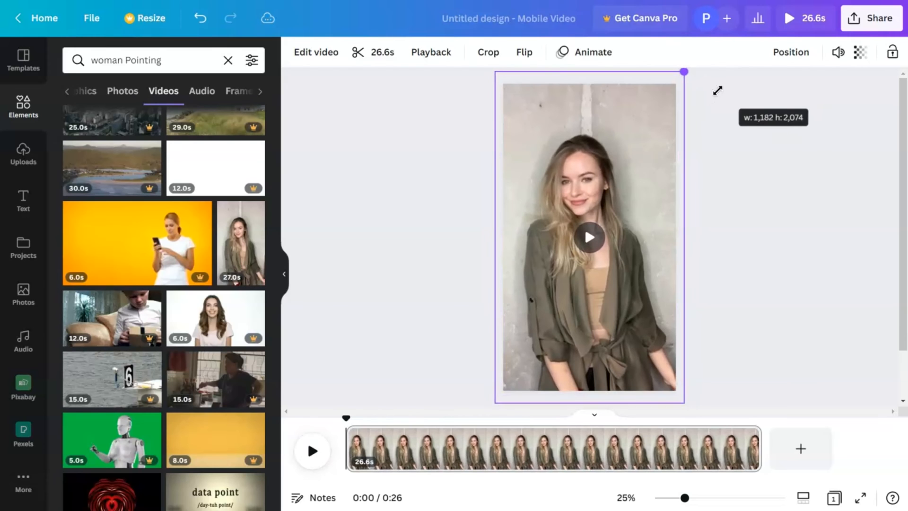
Enlarge and reposition the clip of the woman so it fills the whole page, and play the result.
drag(717, 90, 717, 87)
mouse_move(606, 288)
mouse_down()
mouse_move(592, 290)
mouse_move(603, 288)
mouse_up()
drag(672, 75, 694, 71)
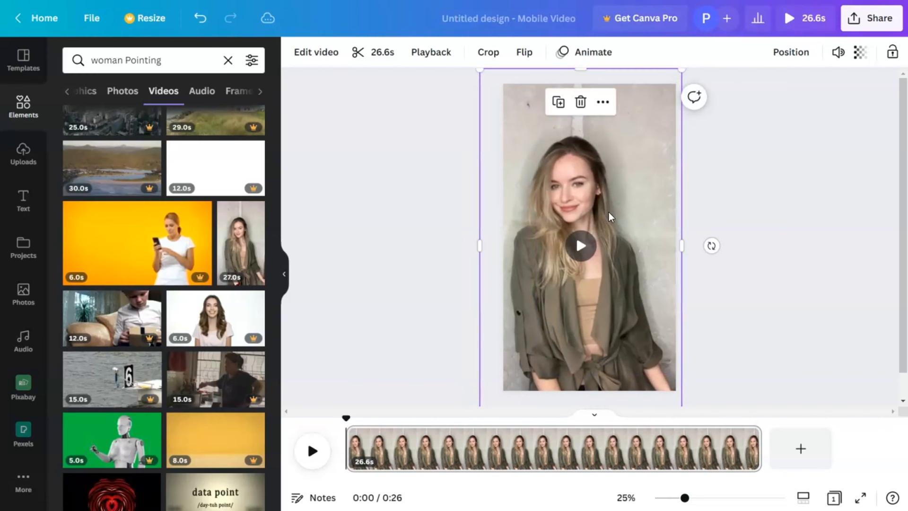
drag(606, 217, 604, 226)
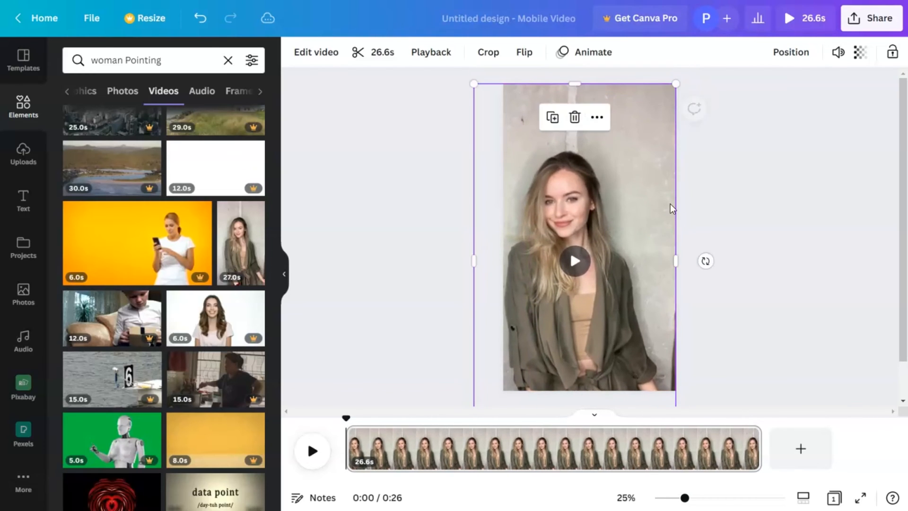
mouse_move(676, 84)
mouse_down()
mouse_move(691, 75)
mouse_move(684, 70)
mouse_up()
drag(654, 229, 661, 226)
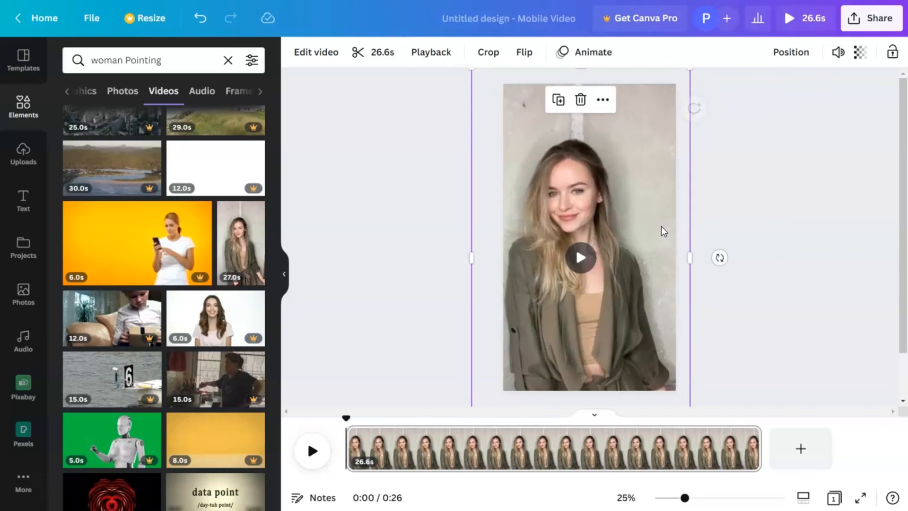
click(313, 451)
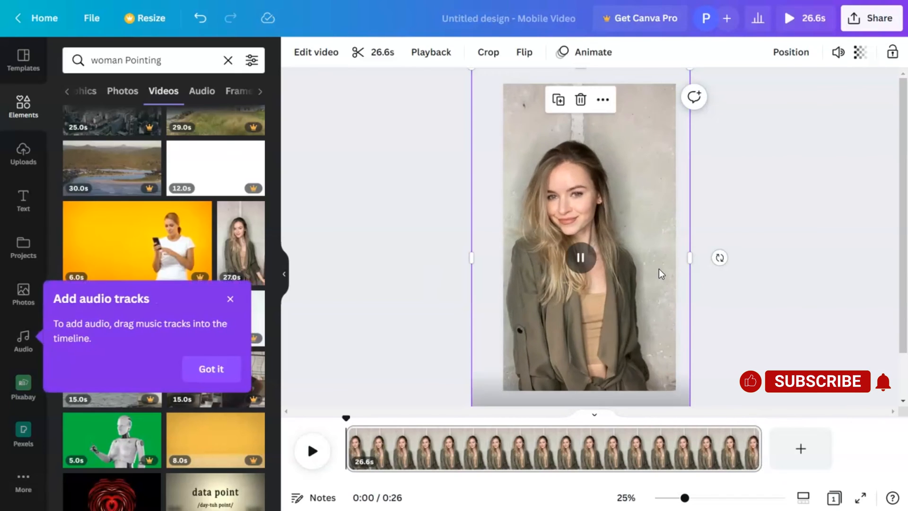
scroll(643, 270, down, 2)
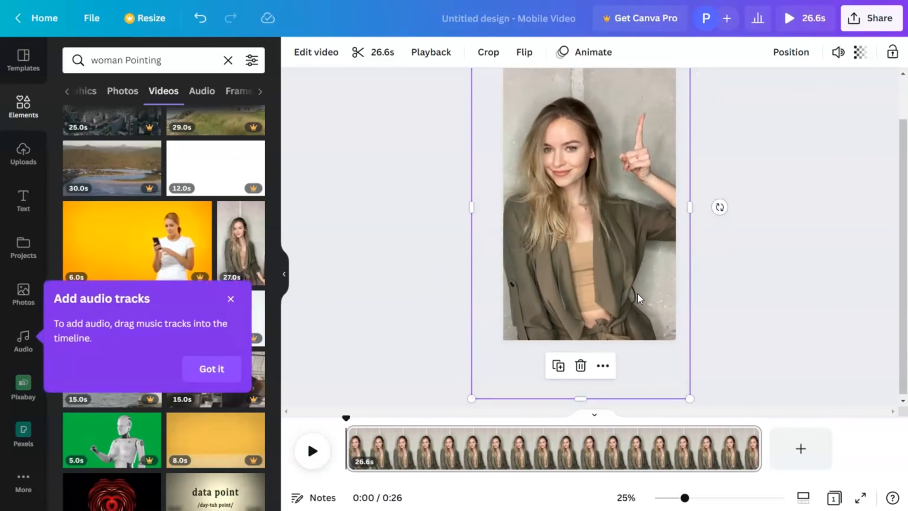
click(637, 294)
drag(689, 403, 685, 382)
key(ctrl+z)
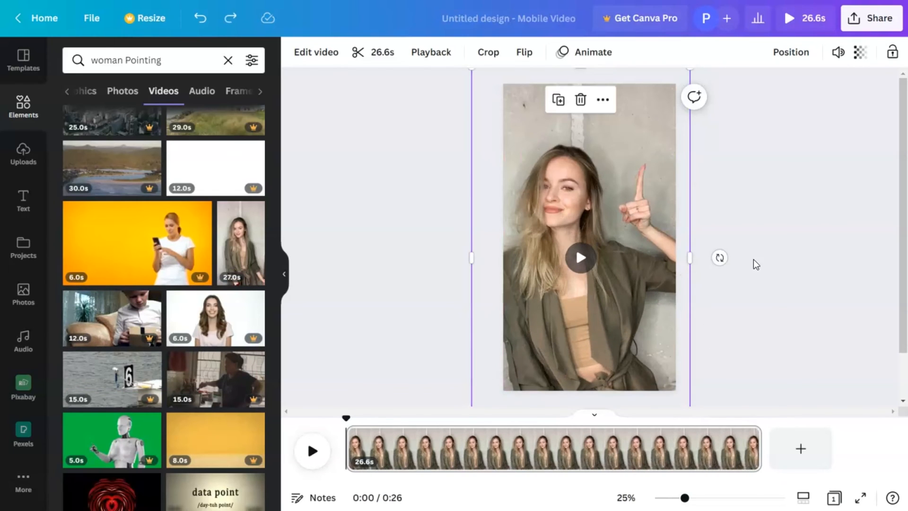
Shrink the video slightly and shift it so the woman's raised finger and arm fit within the page.
drag(690, 71, 684, 84)
drag(609, 163, 598, 163)
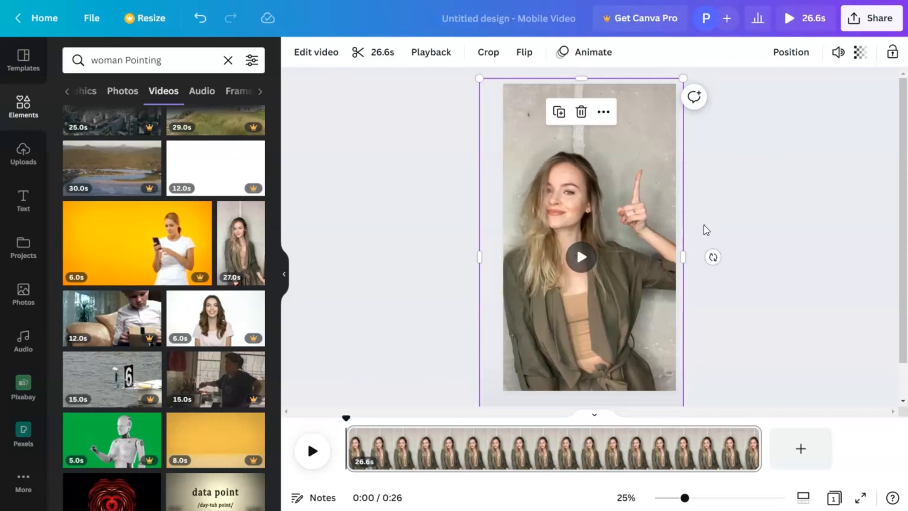
click(706, 231)
drag(345, 418, 361, 416)
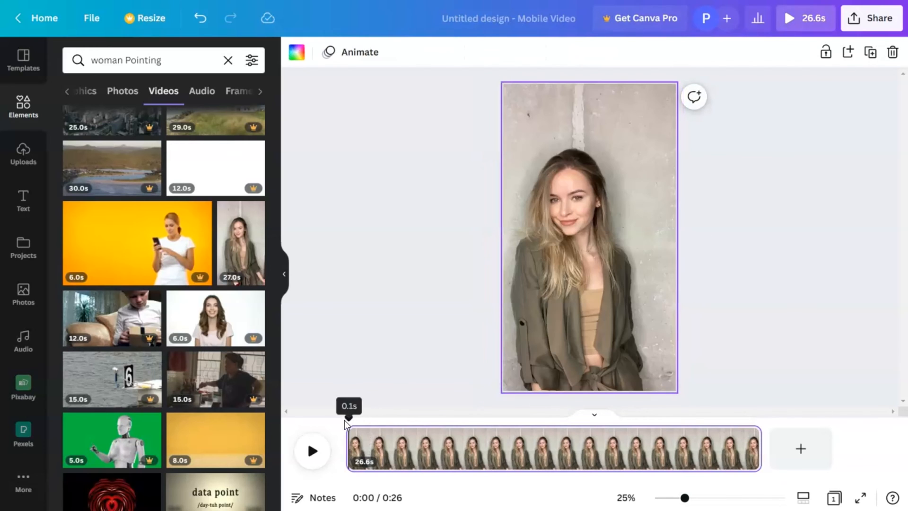
Add a heading reading "4 best websites for free photos" to the video.
click(25, 203)
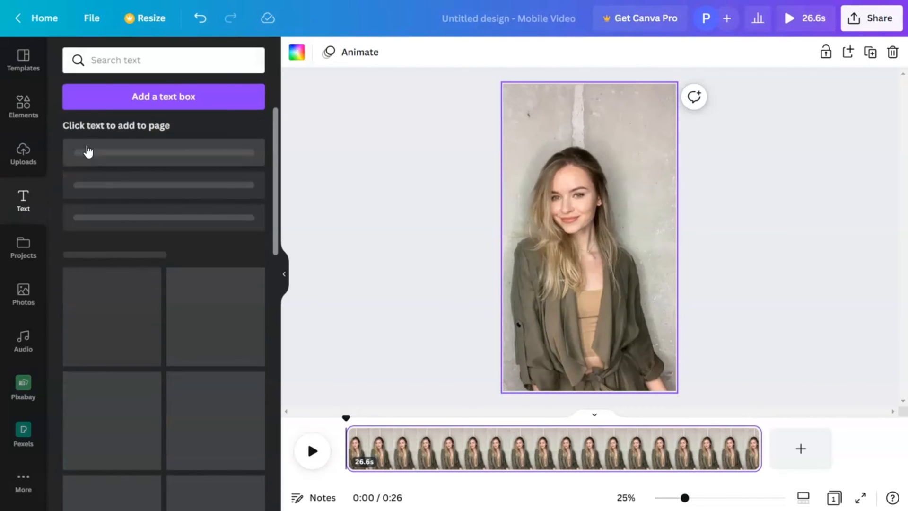
click(133, 158)
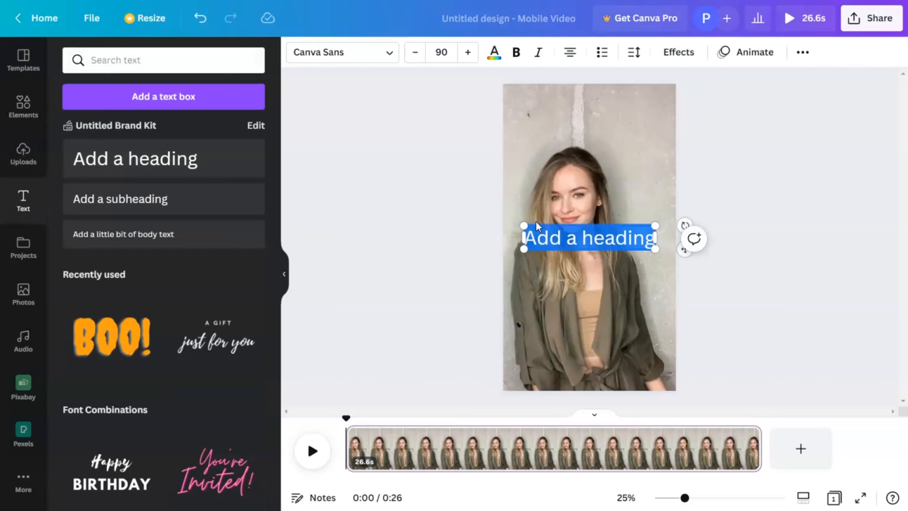
text(4 best)
key(BackSpace)
key(BackSpace)
key(BackSpace)
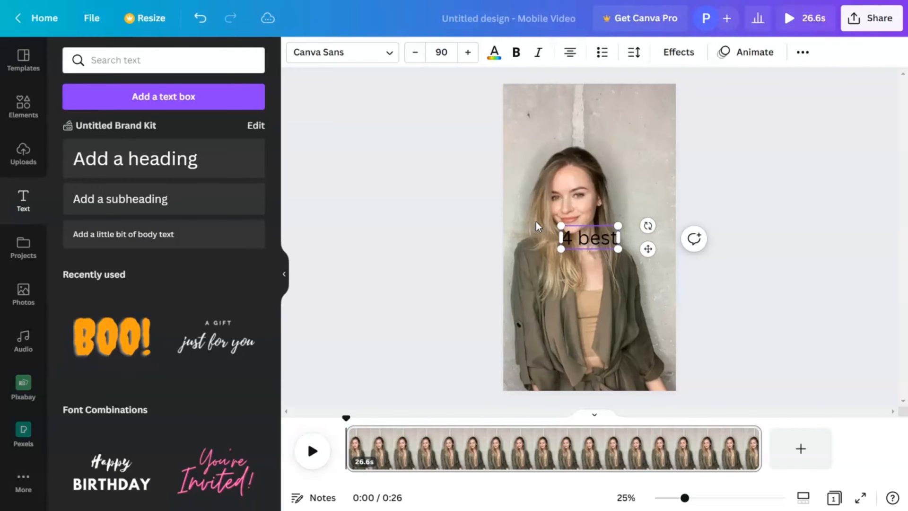
text(e)
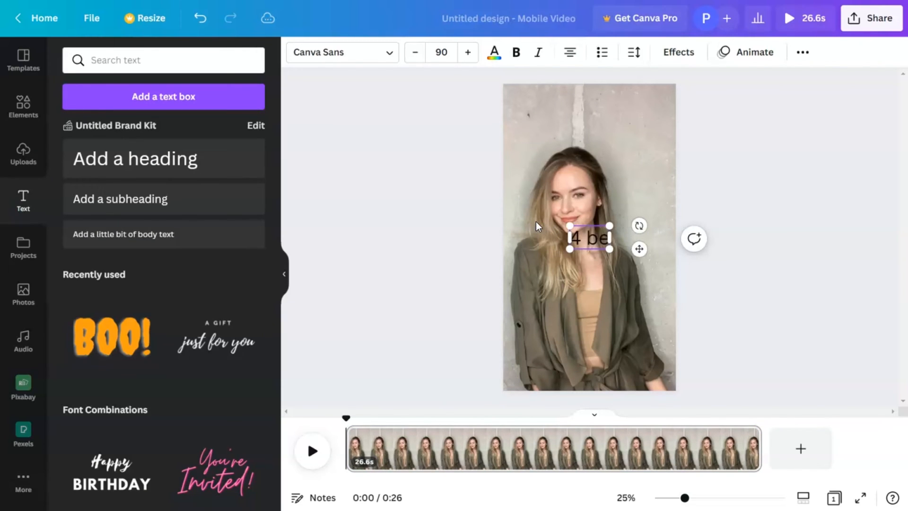
text(st websites)
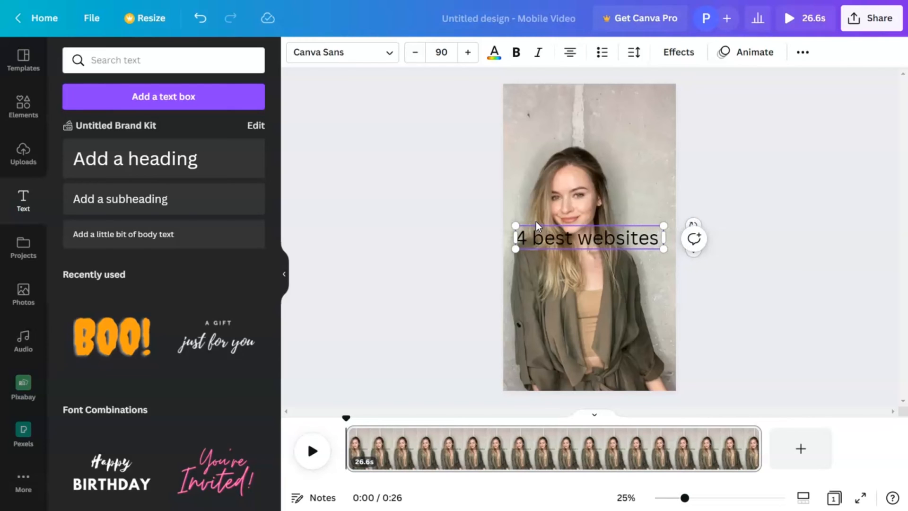
text( for free photos)
Resize the heading to font size 65, place it above the woman's head and colour it white.
click(680, 214)
drag(641, 252, 652, 143)
click(494, 52)
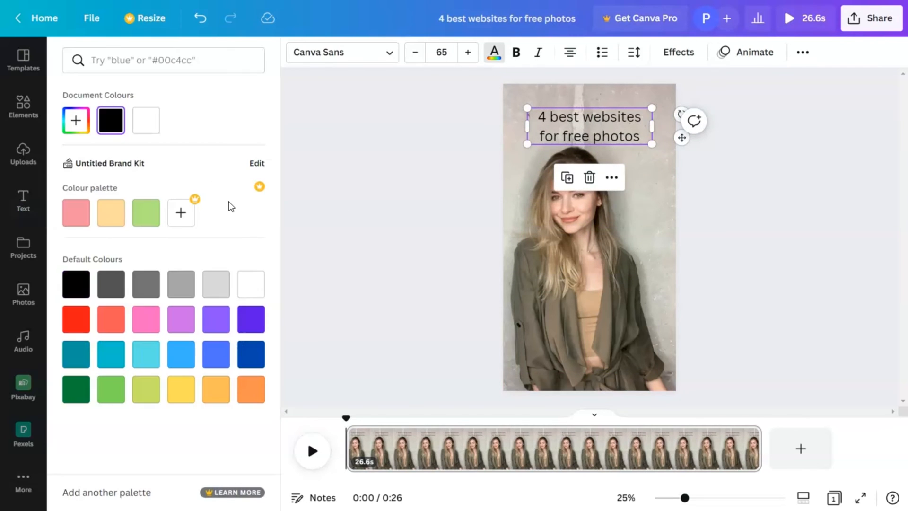
click(151, 124)
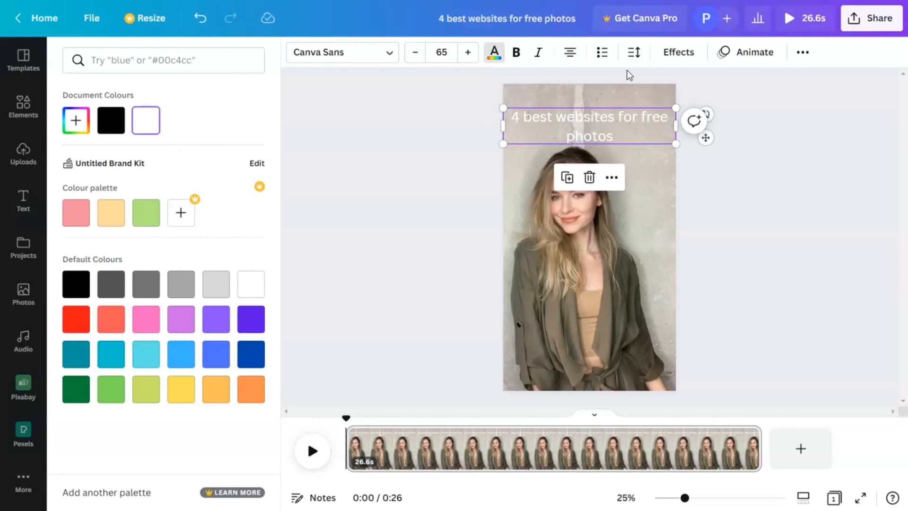
Reduce the heading's font size to 55.1 and break the line after "websites".
drag(676, 144, 654, 139)
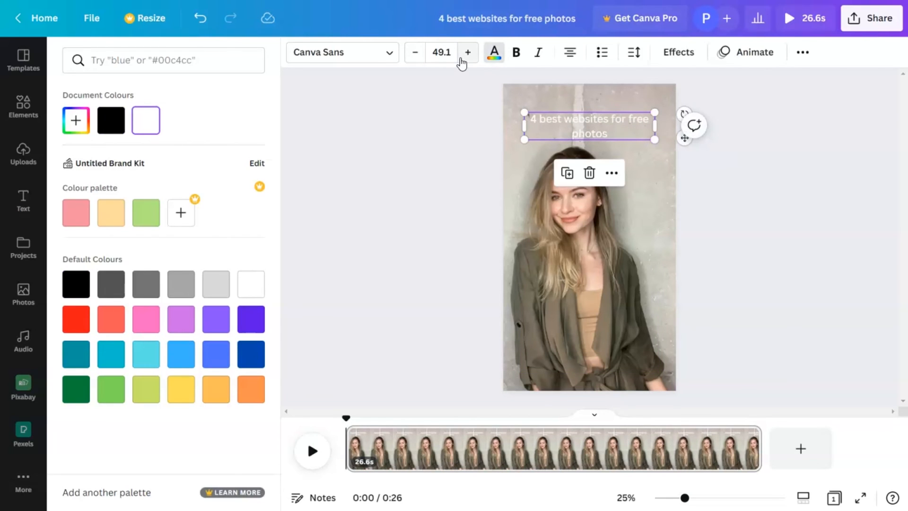
click(462, 61)
click(463, 59)
click(463, 59)
click(463, 59)
click(463, 60)
click(464, 60)
click(612, 120)
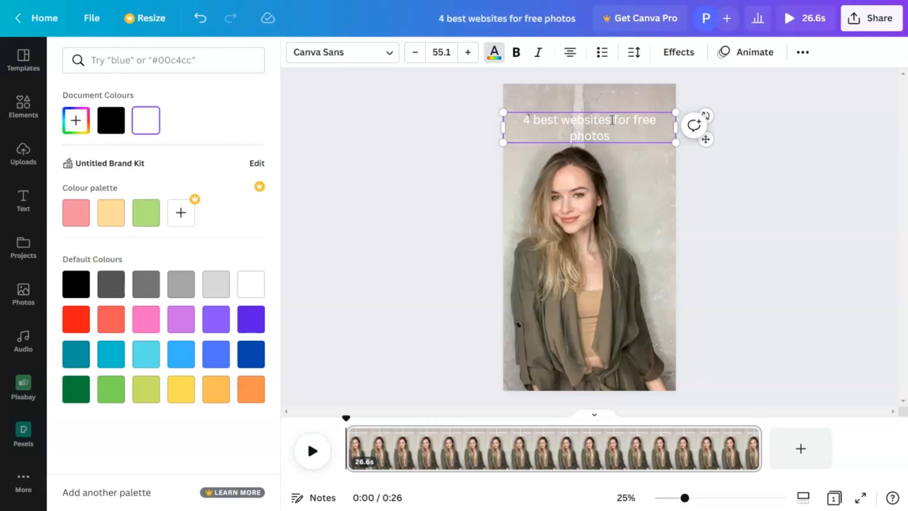
key(Return)
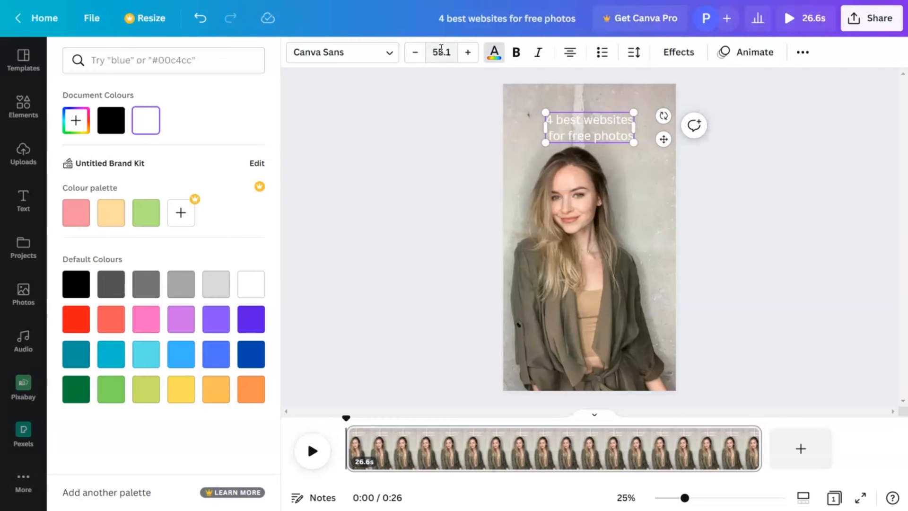
Make the whole heading bold and enlarge it to about font size 66.4.
key(ctrl+a)
click(517, 55)
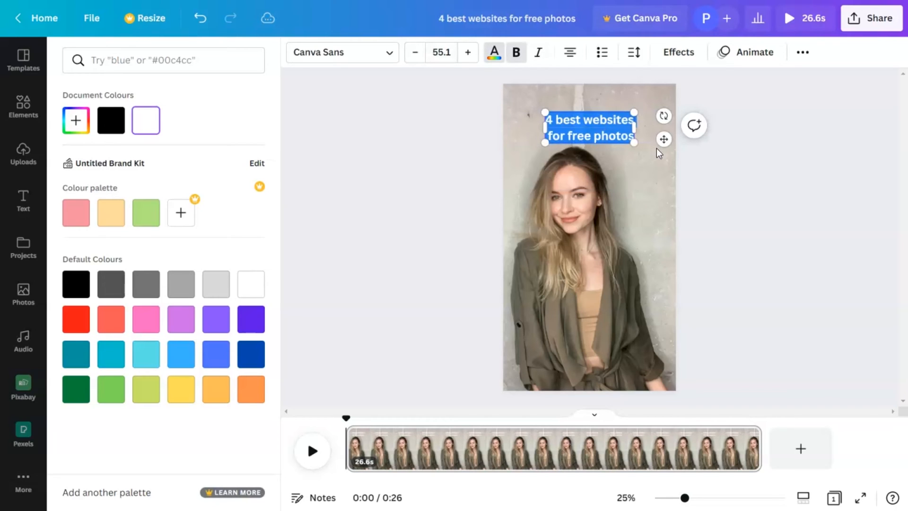
mouse_move(634, 142)
mouse_down()
mouse_move(644, 148)
mouse_move(633, 143)
mouse_up()
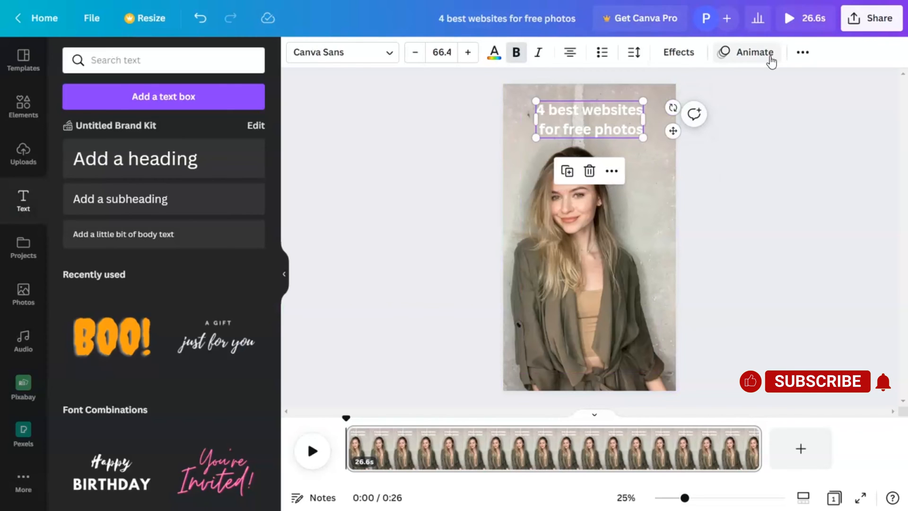
Apply the Background text effect in black to the heading.
click(680, 53)
click(246, 326)
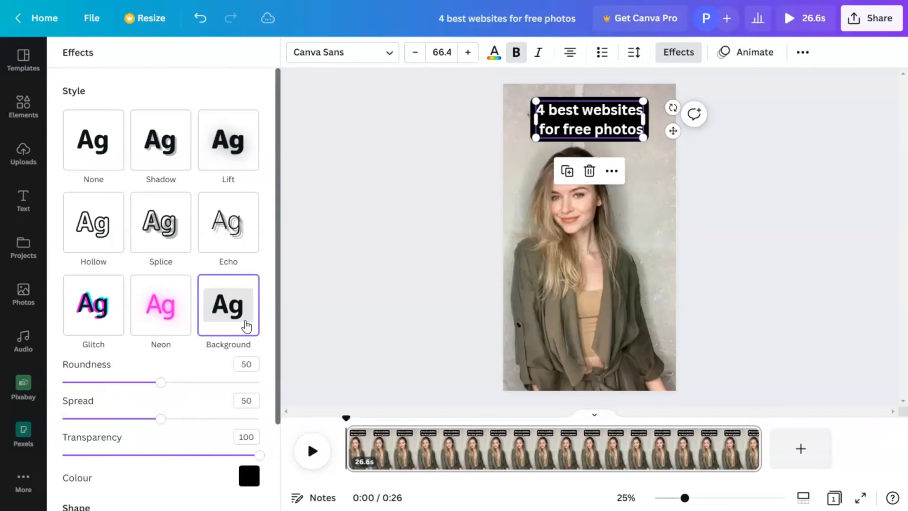
click(751, 188)
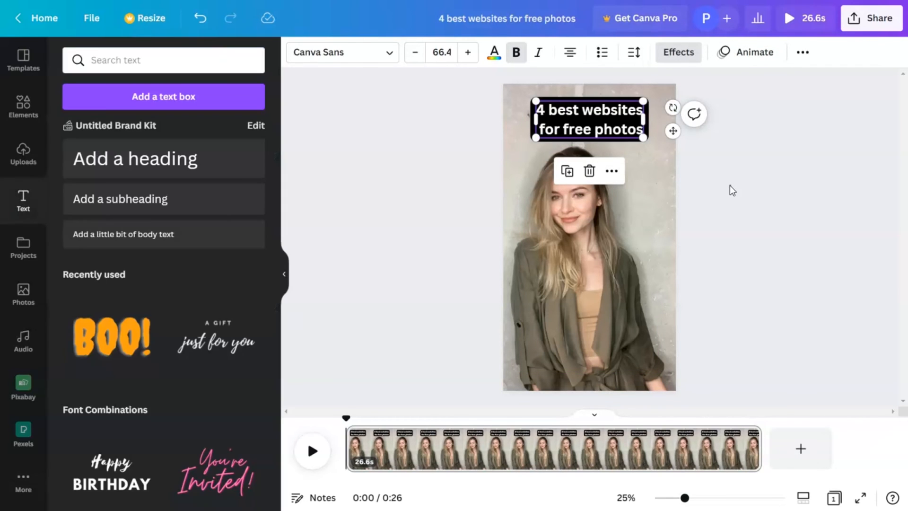
click(730, 187)
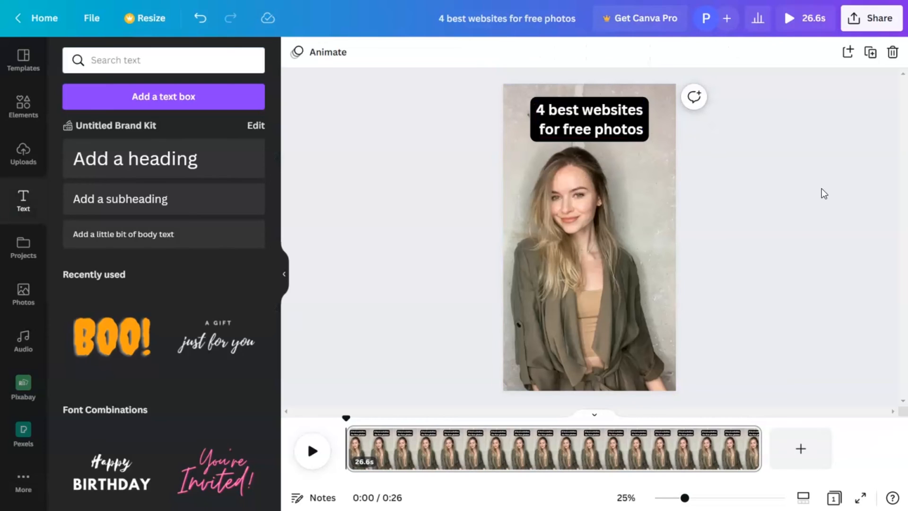
Add a subheading reading "Pixabay", place it beside the woman's head below the heading, and make it bold.
click(142, 208)
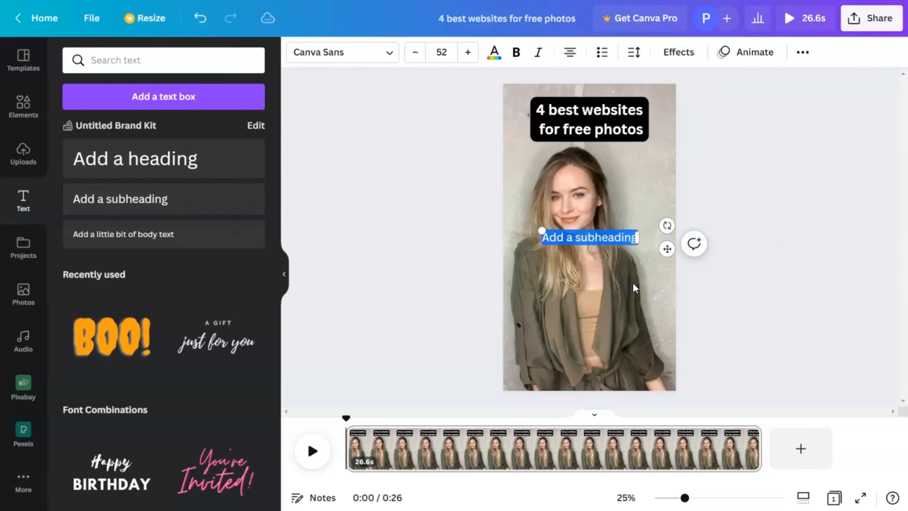
text(Pix)
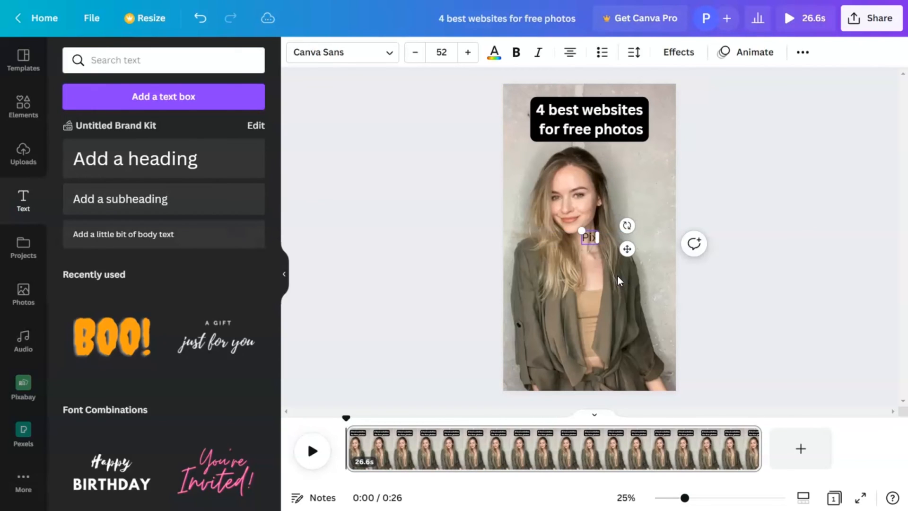
text(abay)
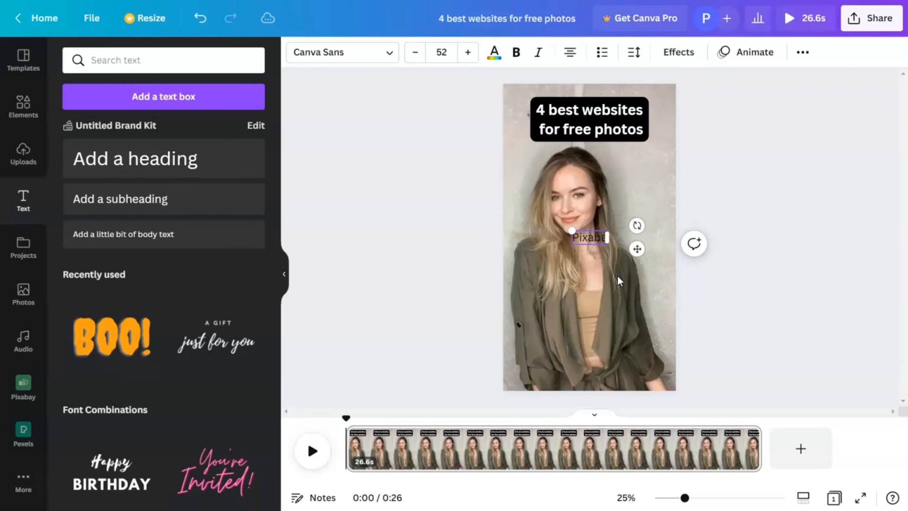
click(767, 193)
drag(594, 239, 637, 178)
click(516, 52)
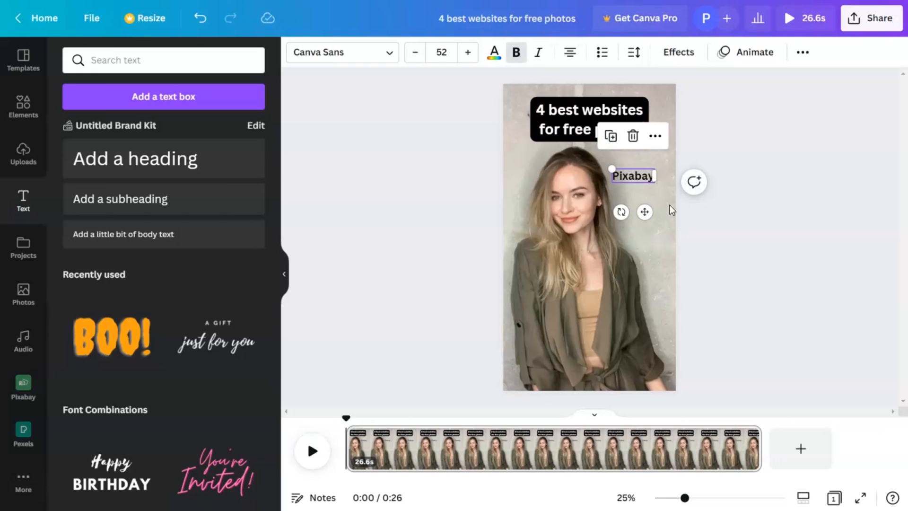
Duplicate the "Pixabay" text and change the copy to "Pixels".
key(ctrl+d)
double_click(625, 188)
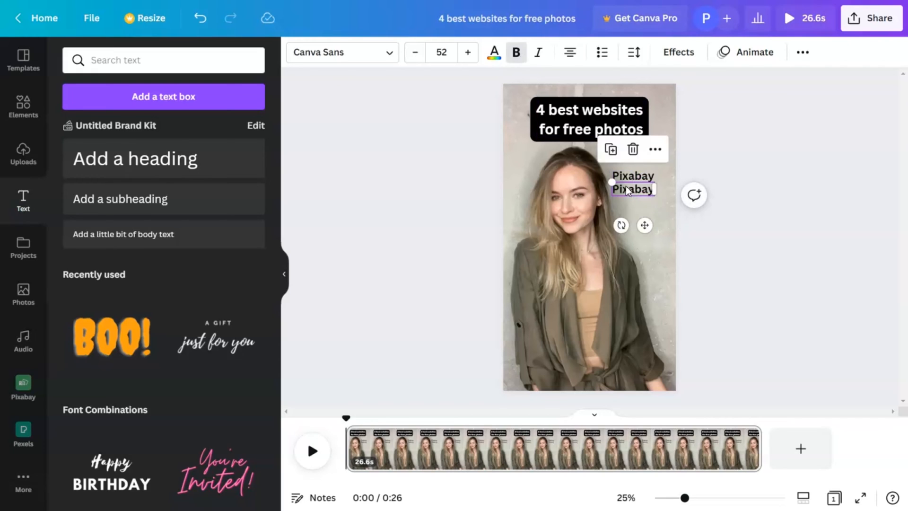
click(634, 190)
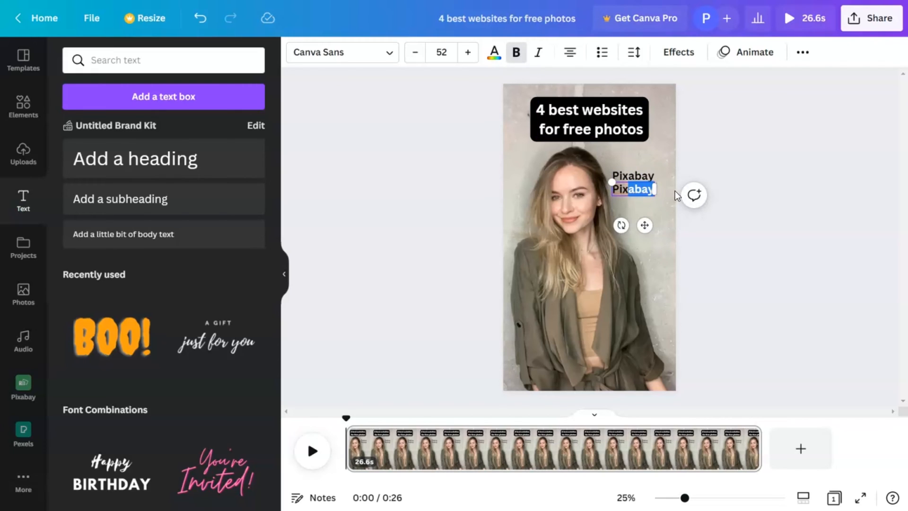
text(els)
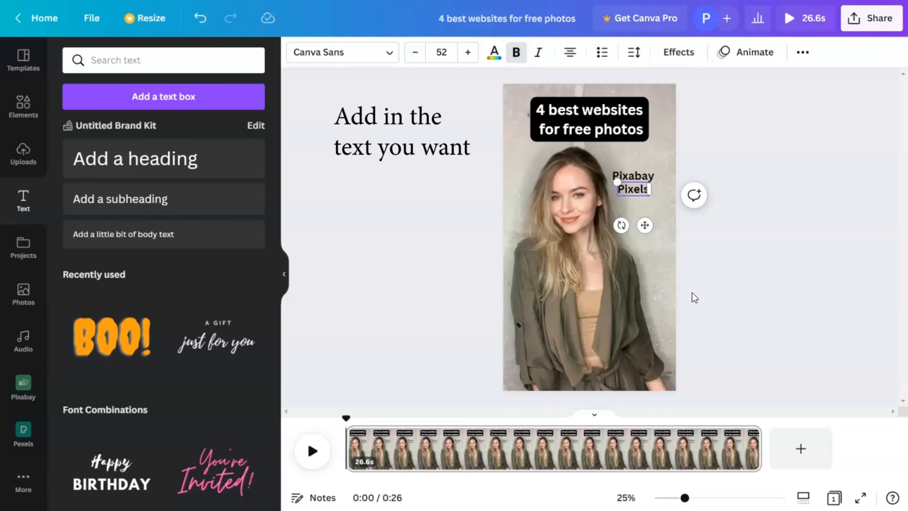
Space "Pixels" below "Pixabay", then duplicate it beneath, change the copy to "Unplash" and align it with the list.
click(642, 197)
click(642, 194)
drag(642, 195, 633, 217)
double_click(631, 213)
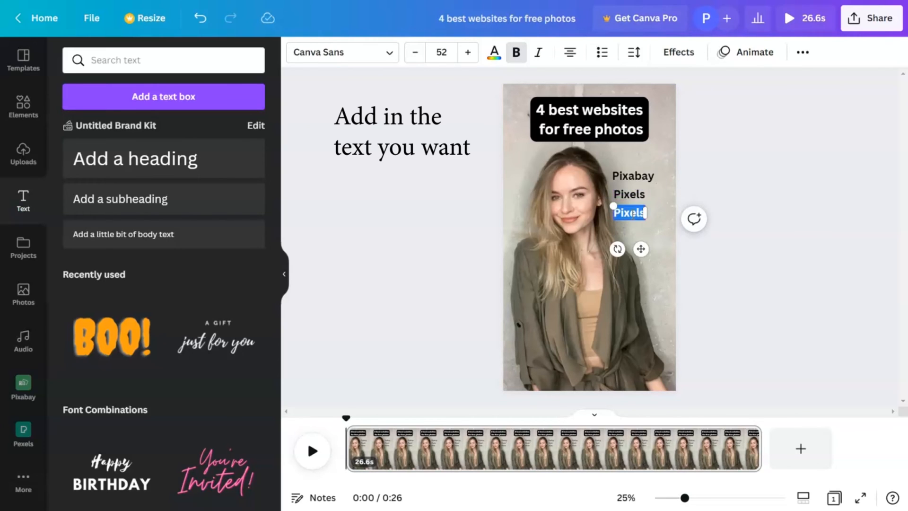
text(Uns)
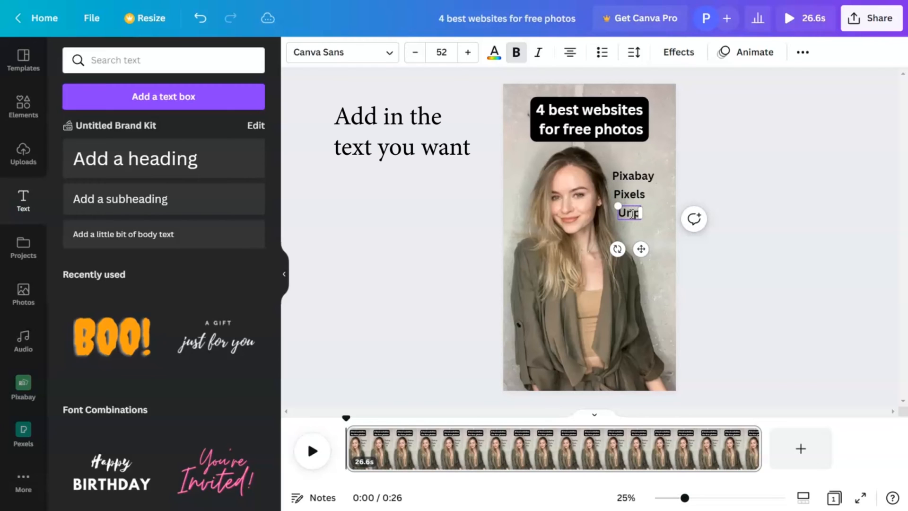
click(768, 276)
drag(628, 211, 637, 212)
Duplicate the "Unplash" text, change the copy to "Snapseed" and align it as the last item in the list.
key(ctrl+d)
double_click(636, 234)
text(Snapseed)
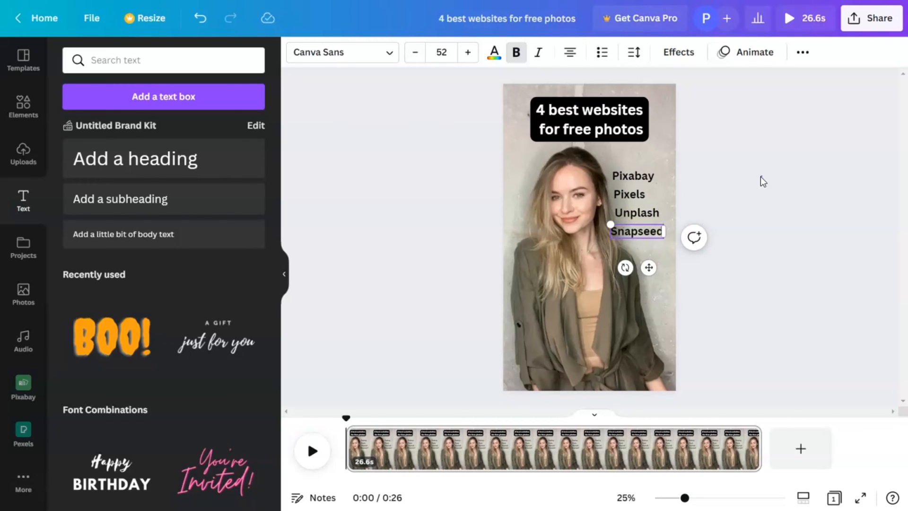
click(753, 209)
drag(639, 233, 643, 232)
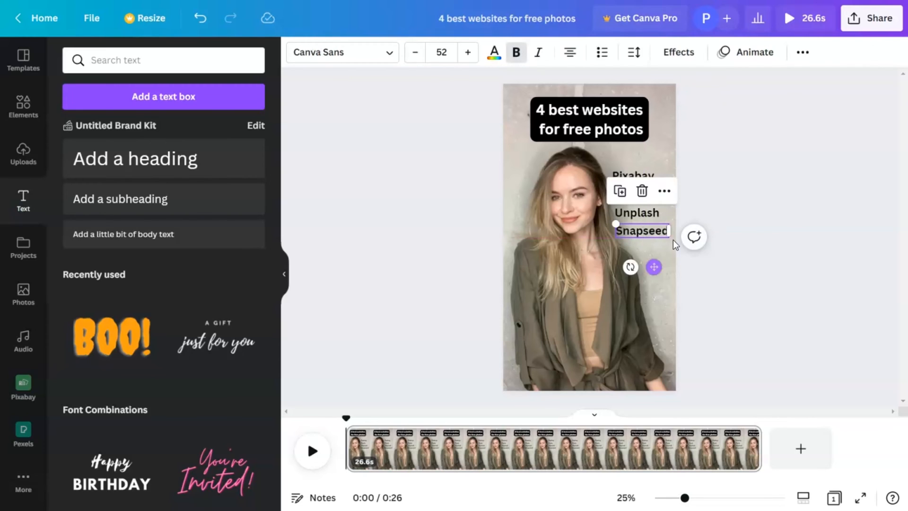
click(722, 166)
drag(710, 169, 612, 246)
click(795, 209)
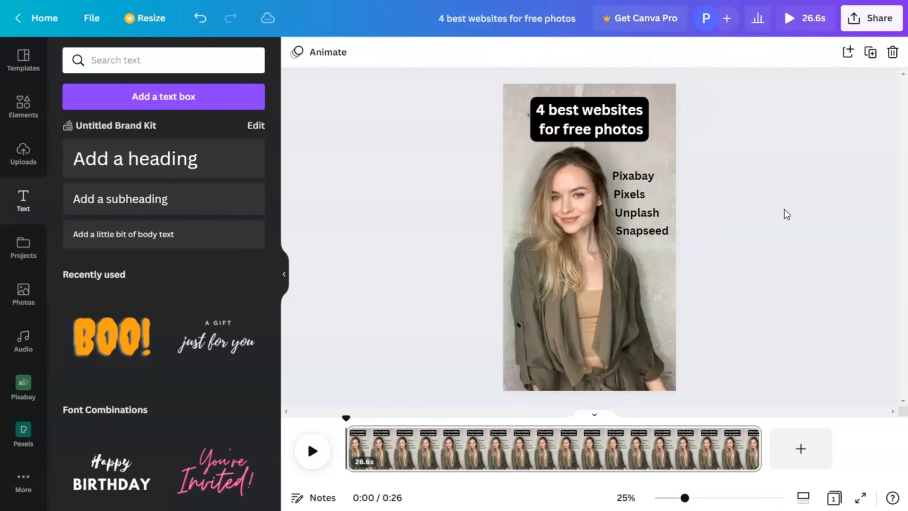
Move the playhead to 2.9 s, where the woman points up beside the list, and show the timing of the "Pixabay" text.
click(643, 177)
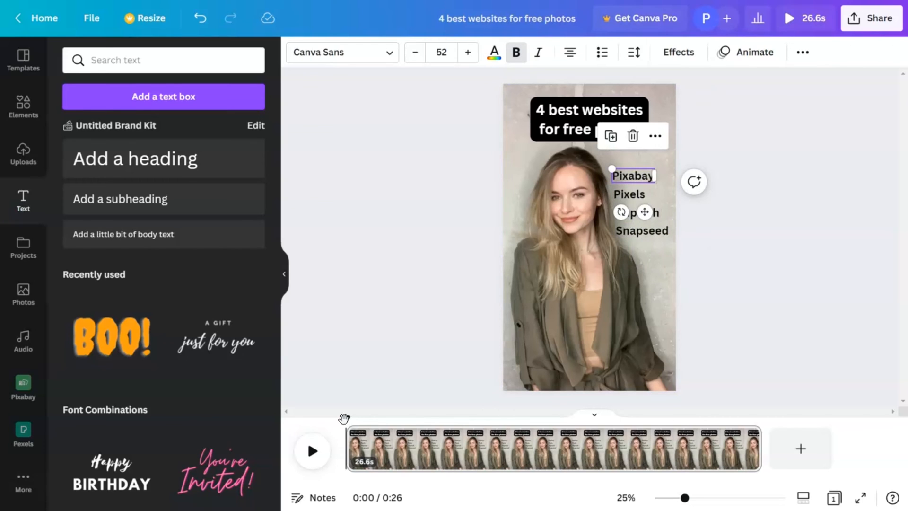
drag(345, 417, 377, 413)
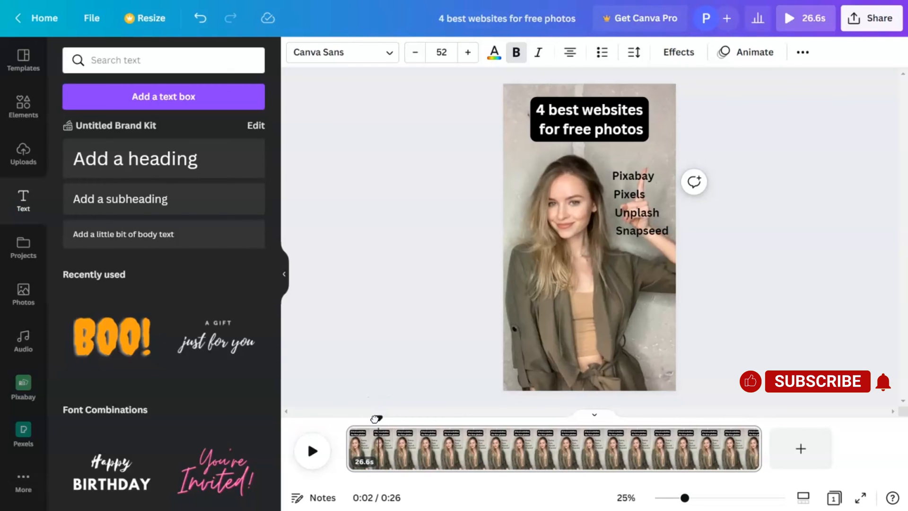
click(639, 172)
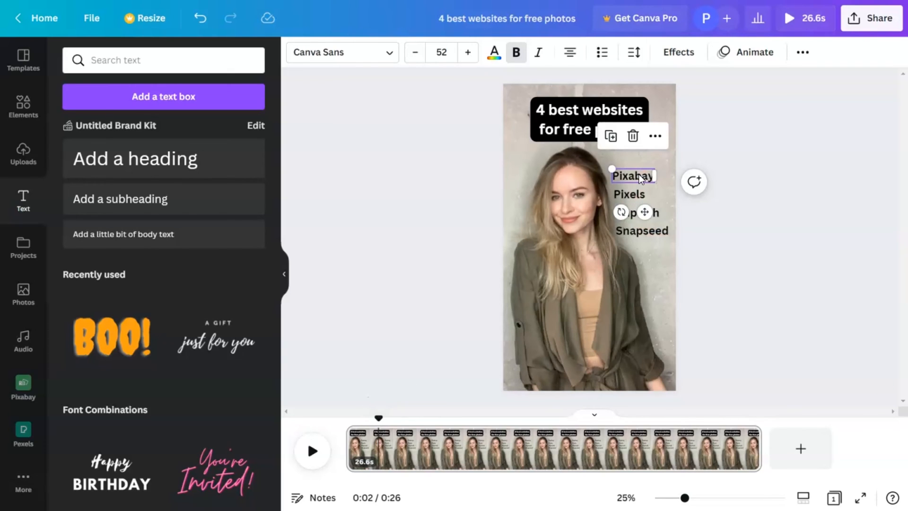
drag(379, 418, 383, 419)
click(640, 177)
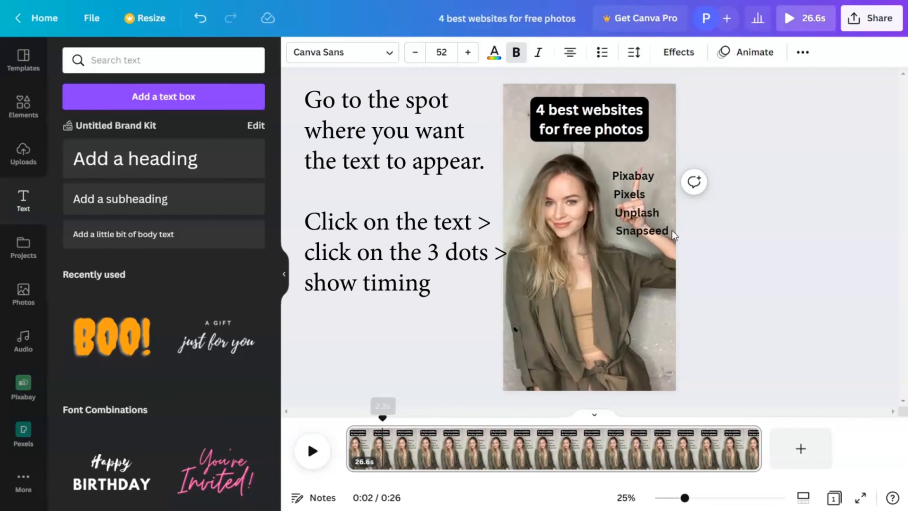
click(635, 177)
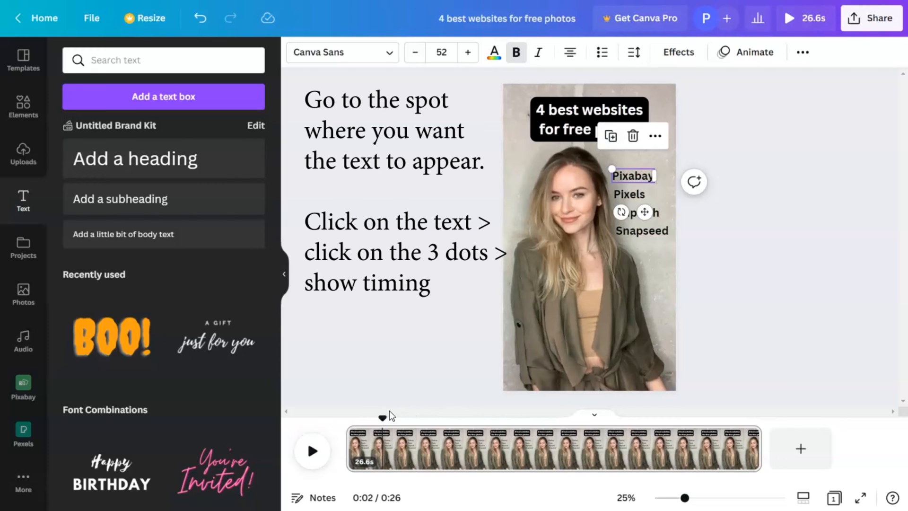
drag(383, 418, 392, 420)
click(645, 177)
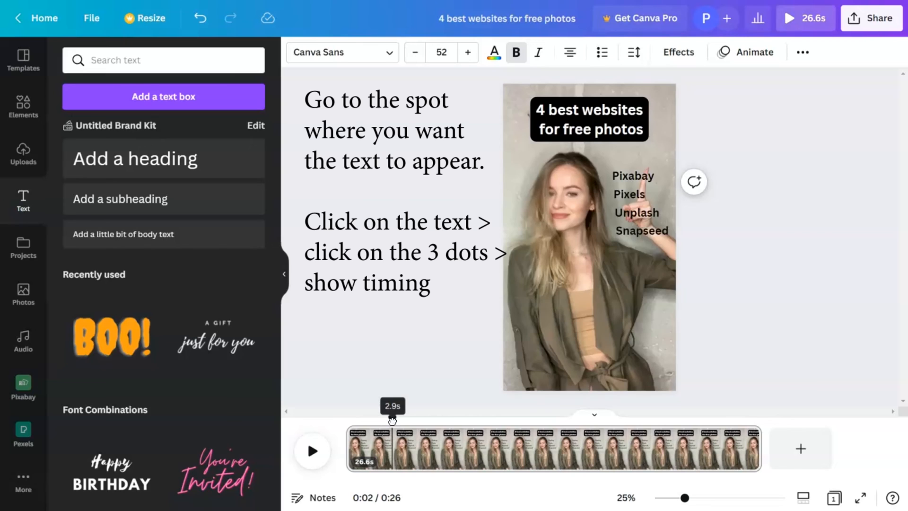
click(636, 177)
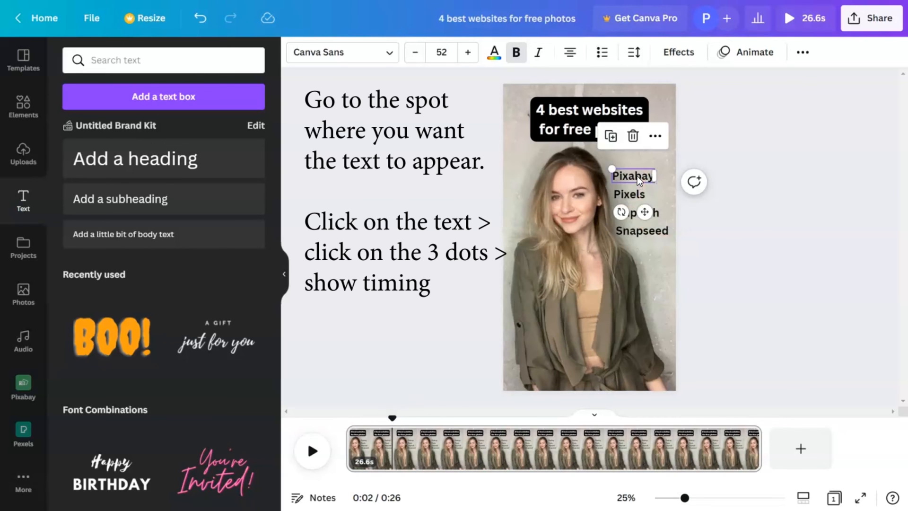
right_click(637, 175)
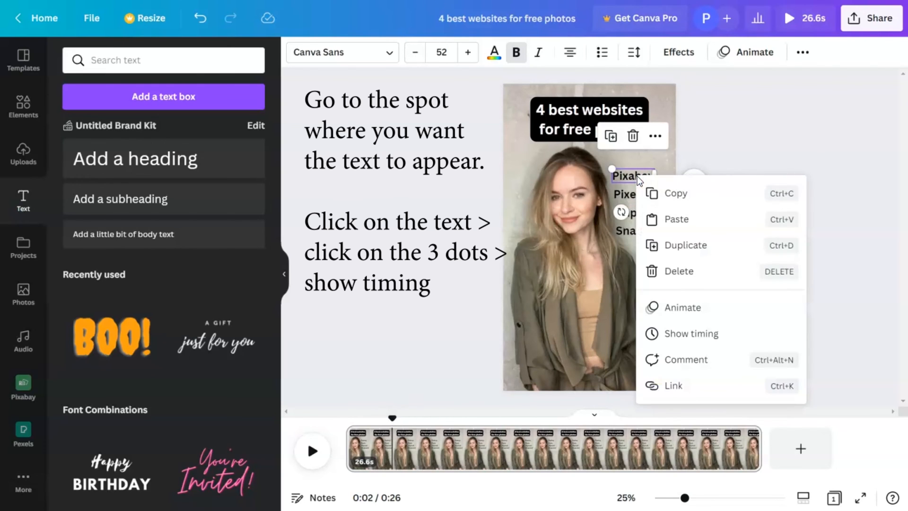
click(713, 336)
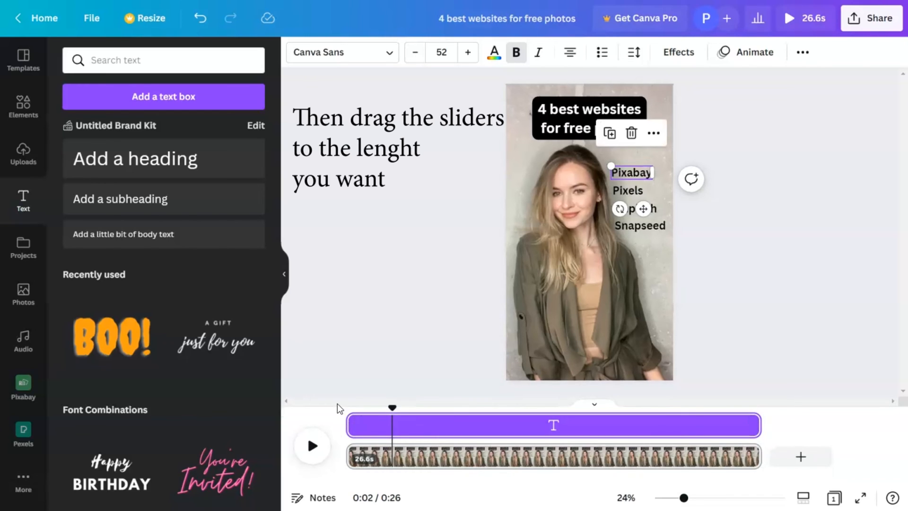
Trim the "Pixabay" text's timing to run from about 2.9 s to about 7 s, and play back its start.
drag(349, 422, 393, 424)
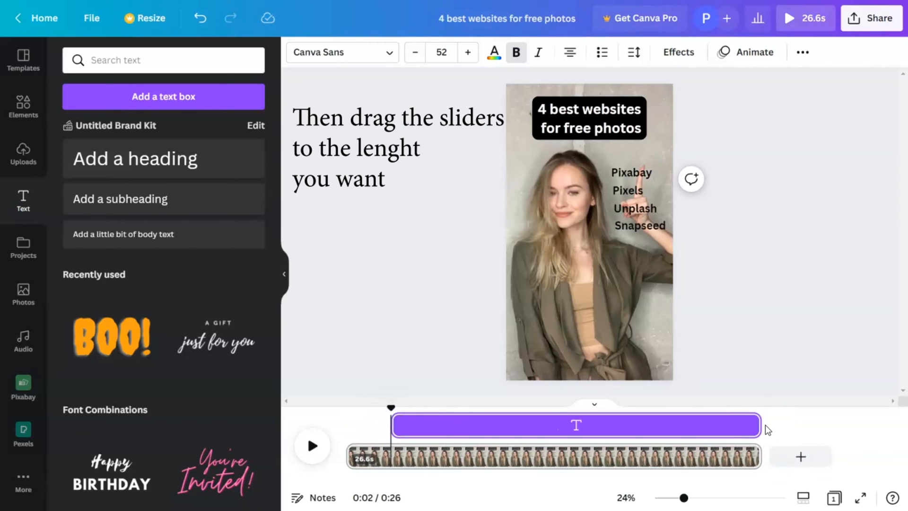
drag(725, 423, 424, 424)
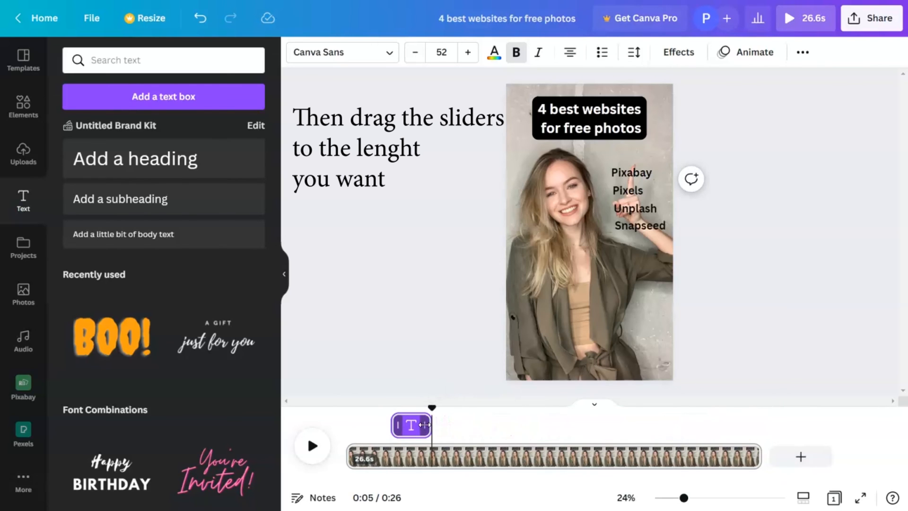
drag(430, 405, 383, 408)
click(313, 445)
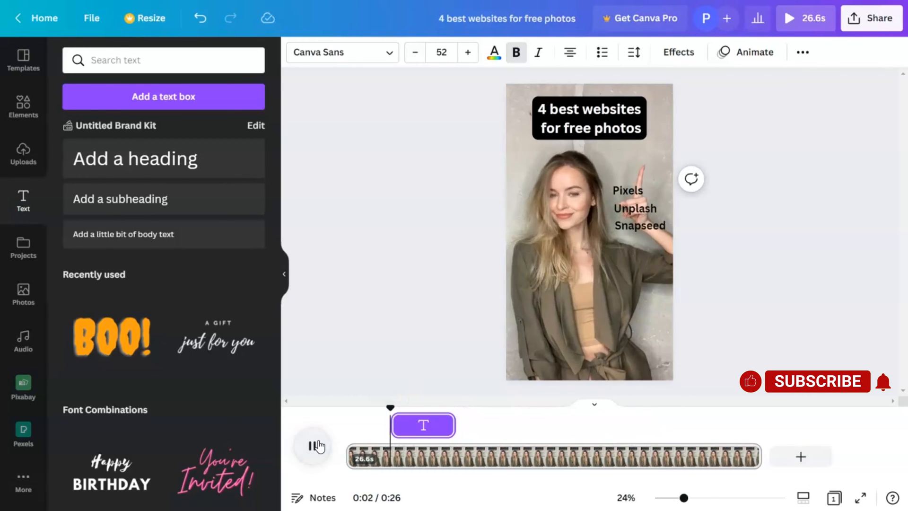
click(313, 445)
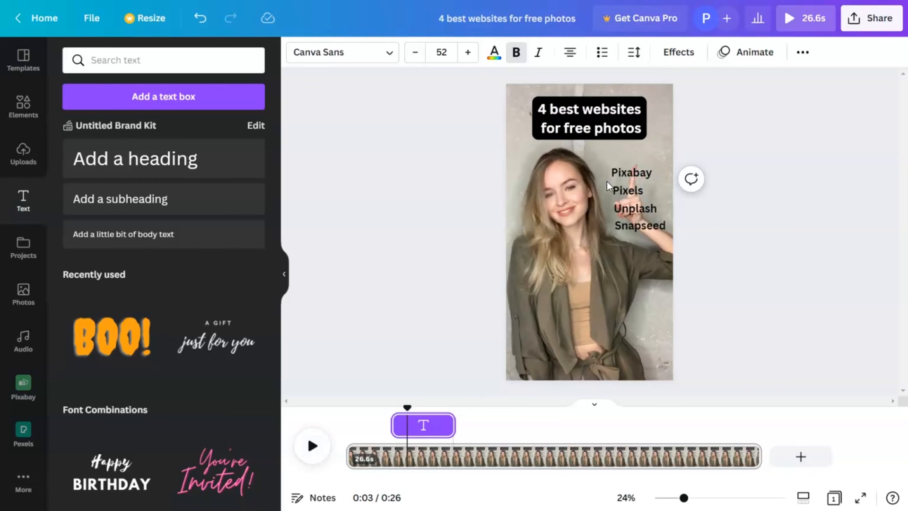
Move "Pixabay" up above the woman's fingertip and play the section through to the end of that text's timing.
click(635, 172)
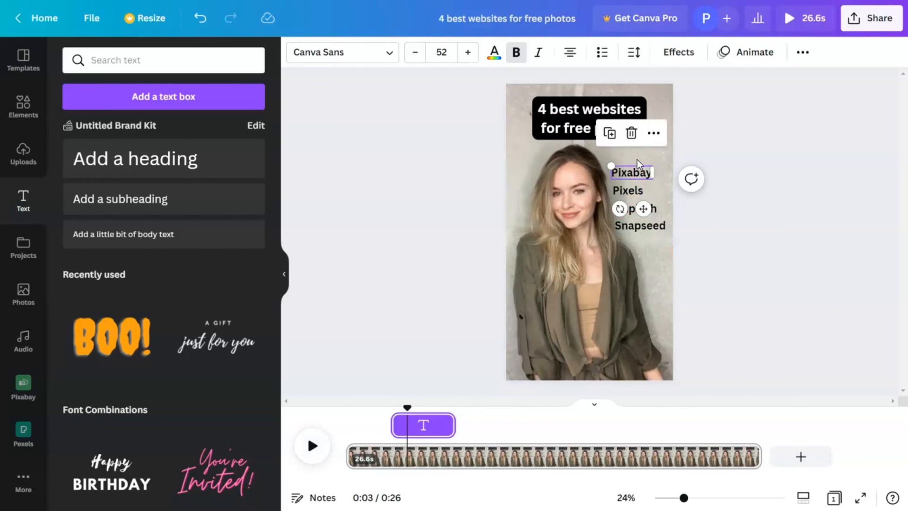
drag(639, 172, 638, 159)
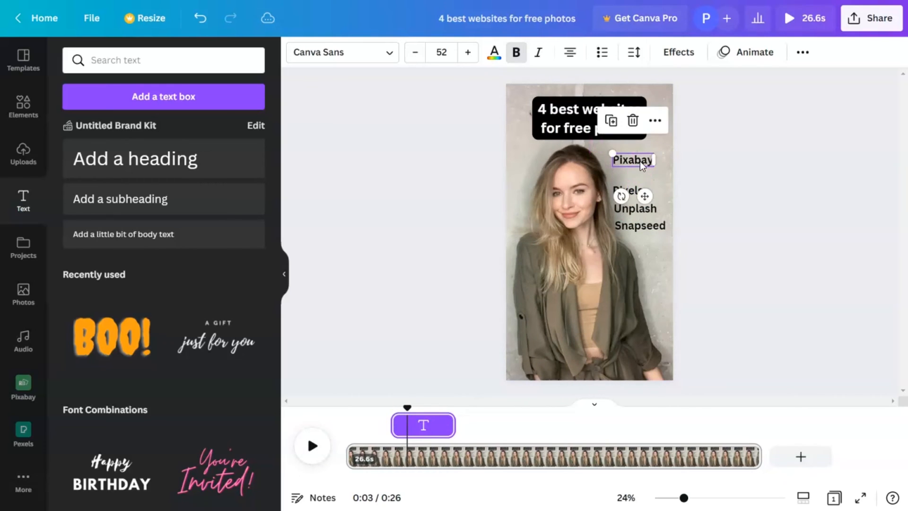
drag(408, 406, 388, 406)
click(308, 455)
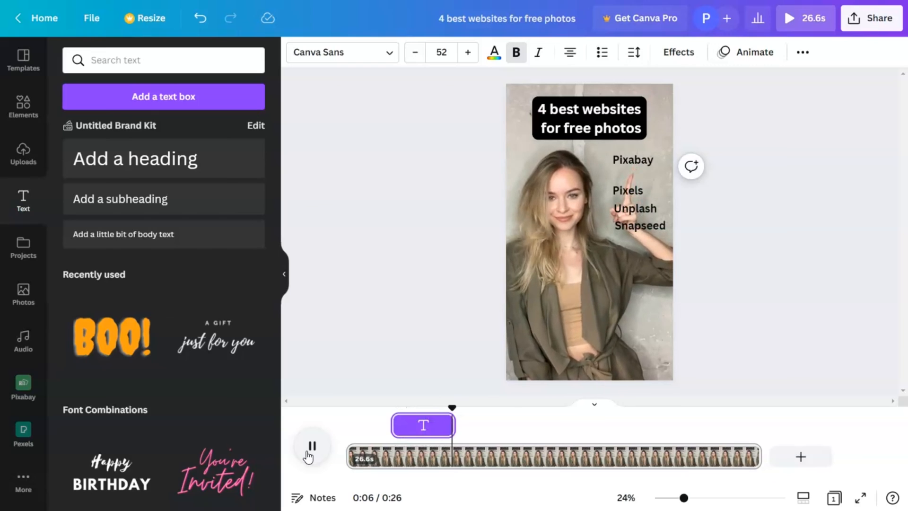
click(308, 455)
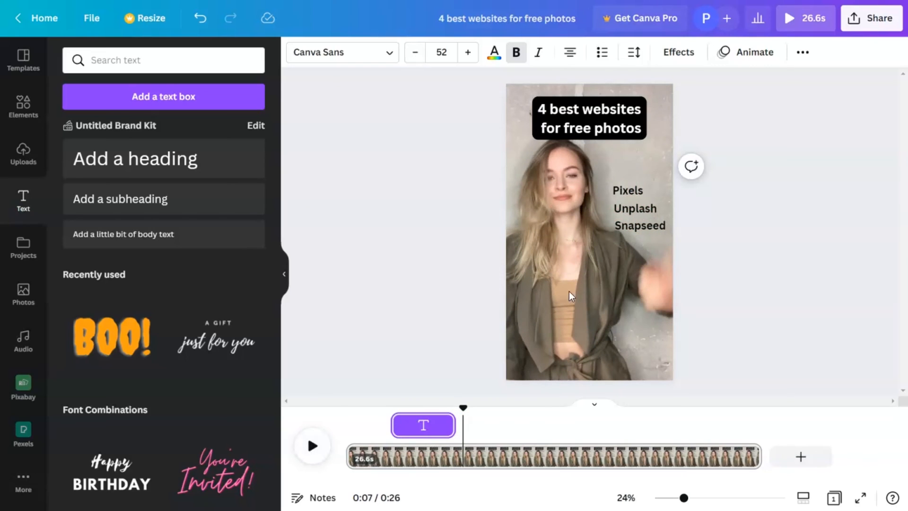
Advance the playhead to 8.3 s, where the woman points up on the other side.
mouse_move(465, 405)
mouse_down()
mouse_move(476, 406)
mouse_move(455, 396)
mouse_up()
key(space)
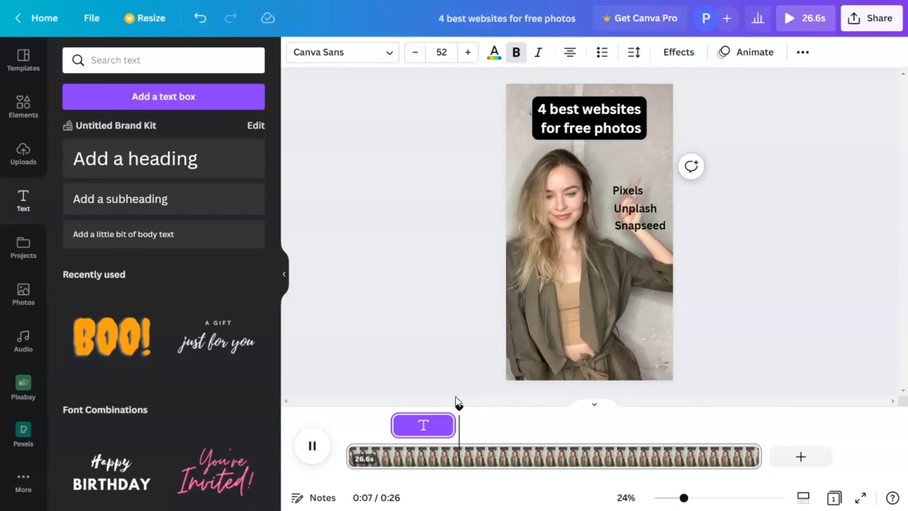
key(space)
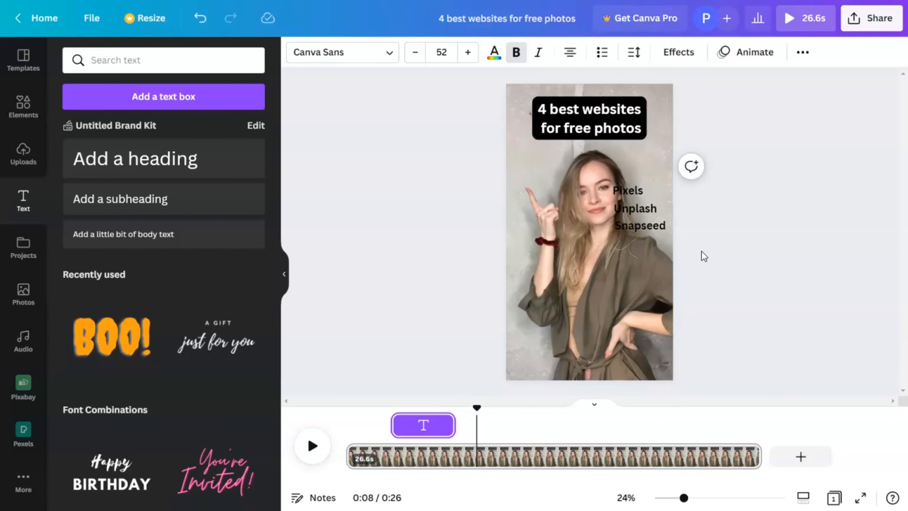
click(634, 188)
right_click(635, 188)
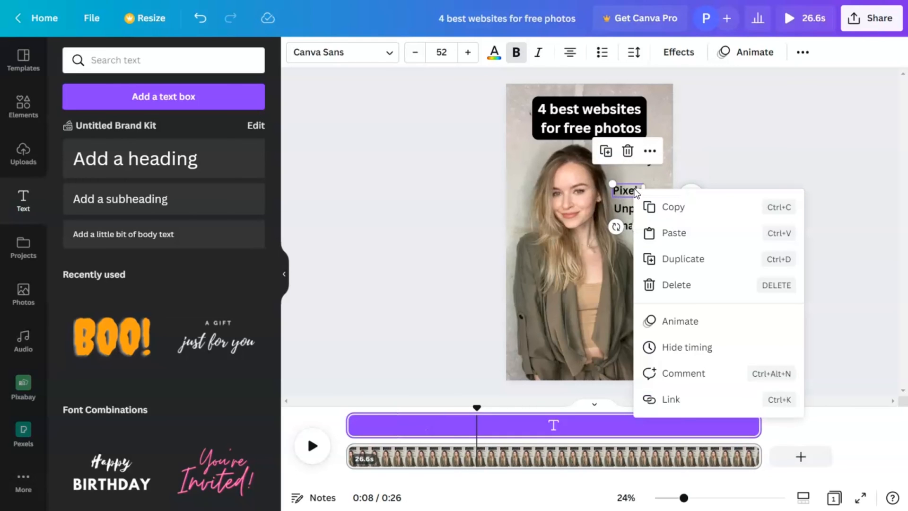
click(710, 354)
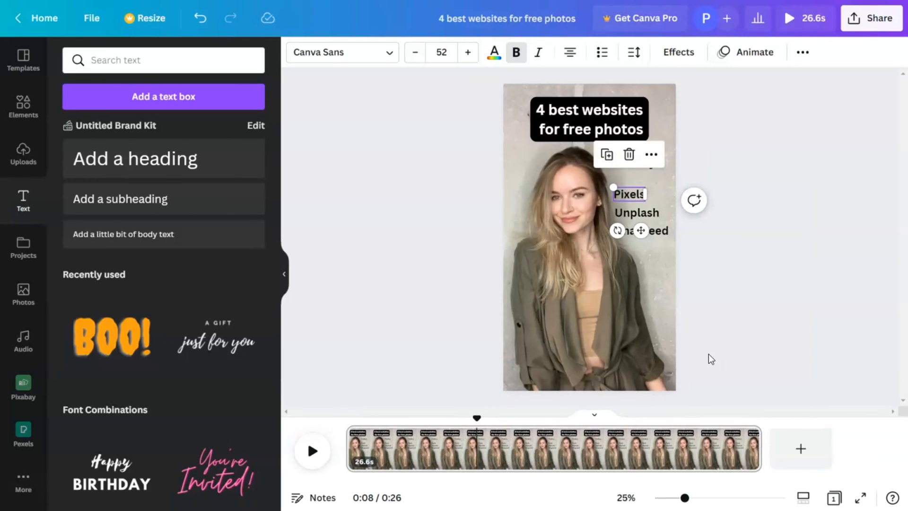
click(687, 222)
Show the timing of the "Pixels" text and trim its start to the playhead at 8.3 s.
click(630, 191)
right_click(631, 191)
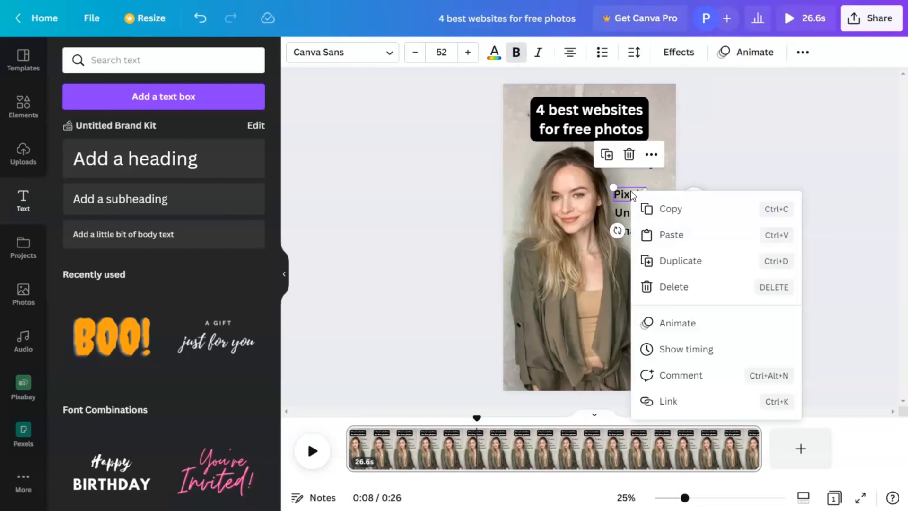
click(682, 343)
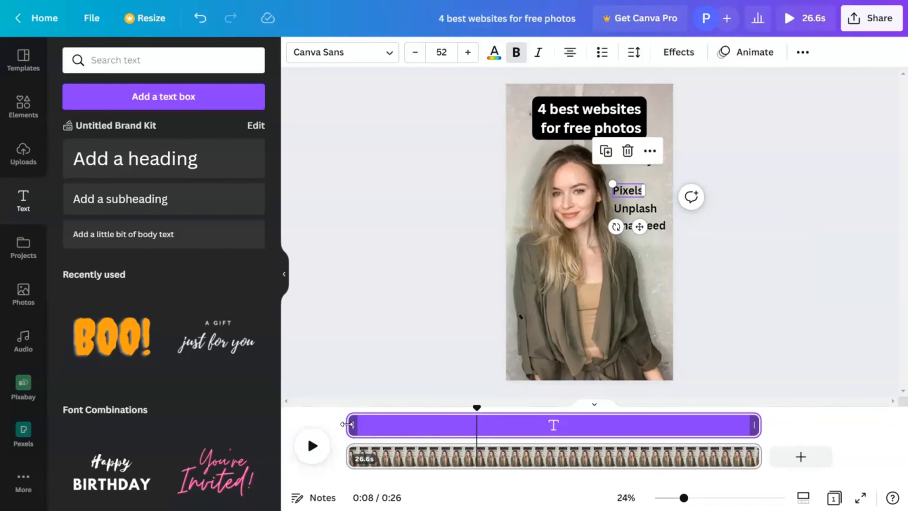
drag(347, 424, 477, 424)
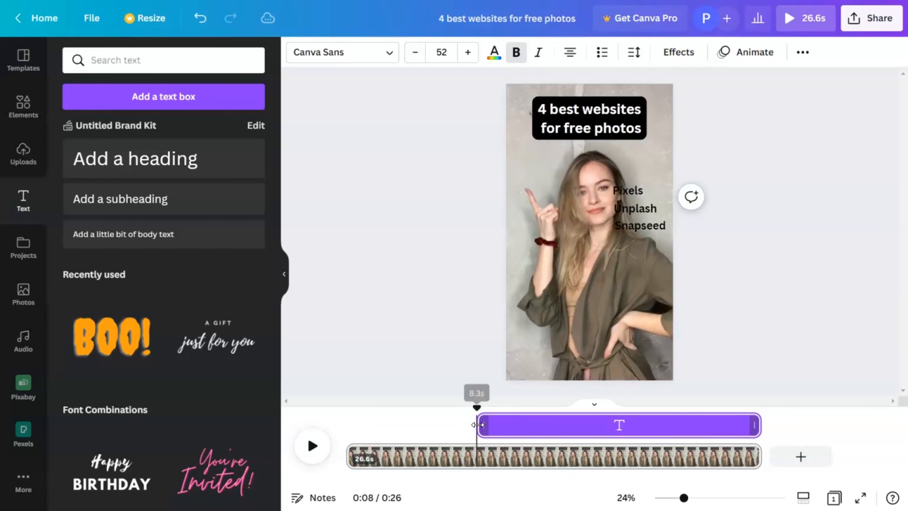
Place "Pixels" above the woman's fingertip on the other side of her head, and shorten its timing to end at about 10.5 s.
click(631, 191)
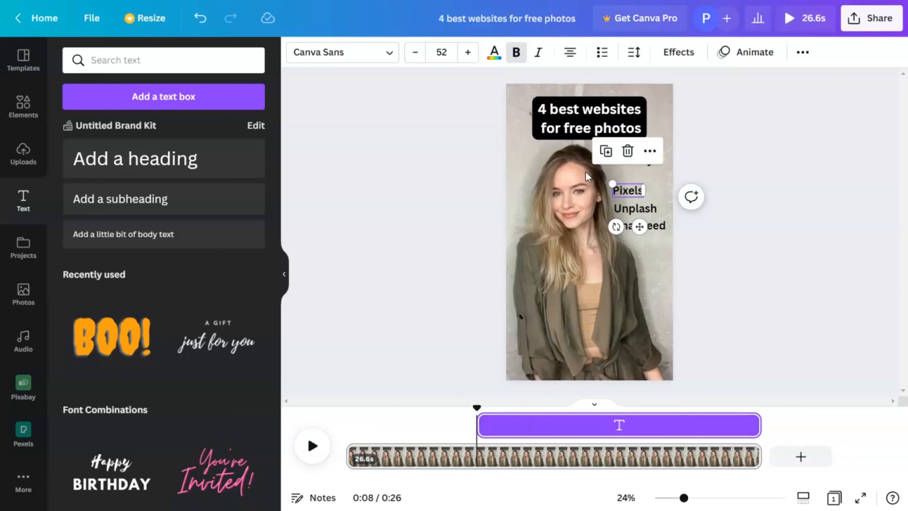
drag(628, 189, 534, 182)
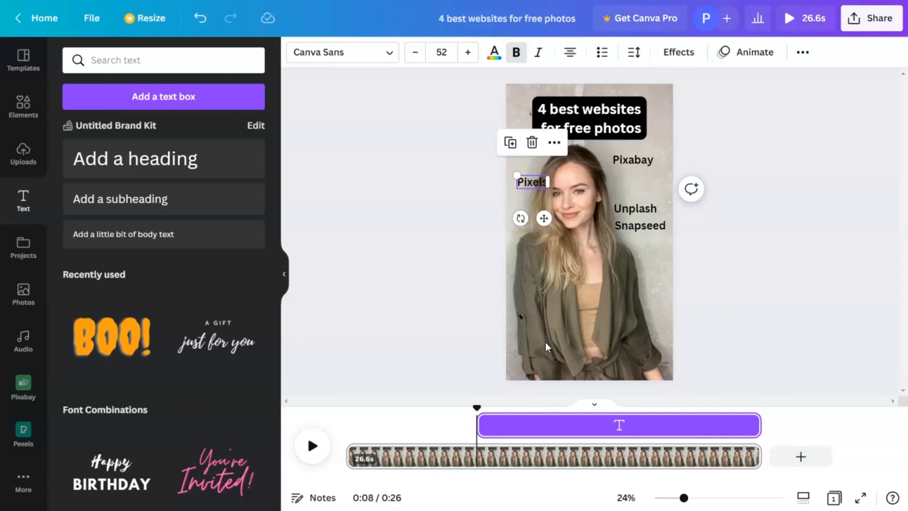
drag(477, 408, 485, 406)
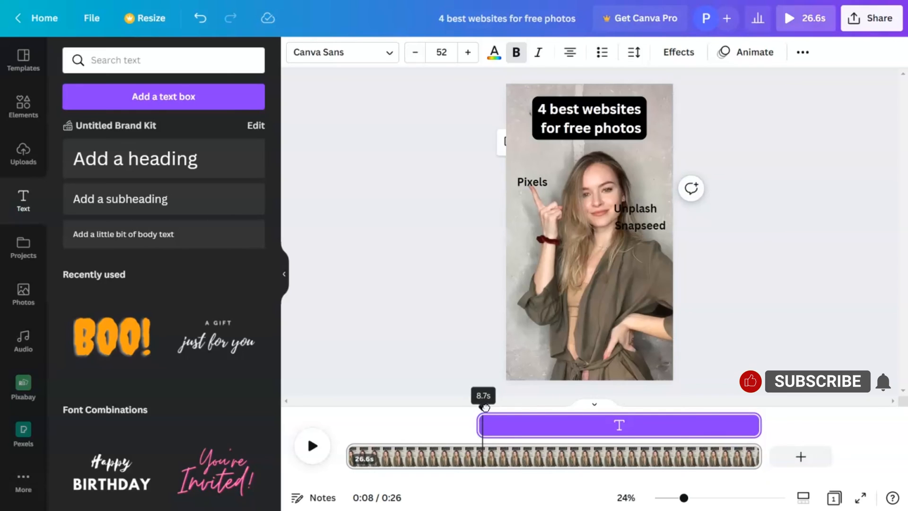
click(540, 182)
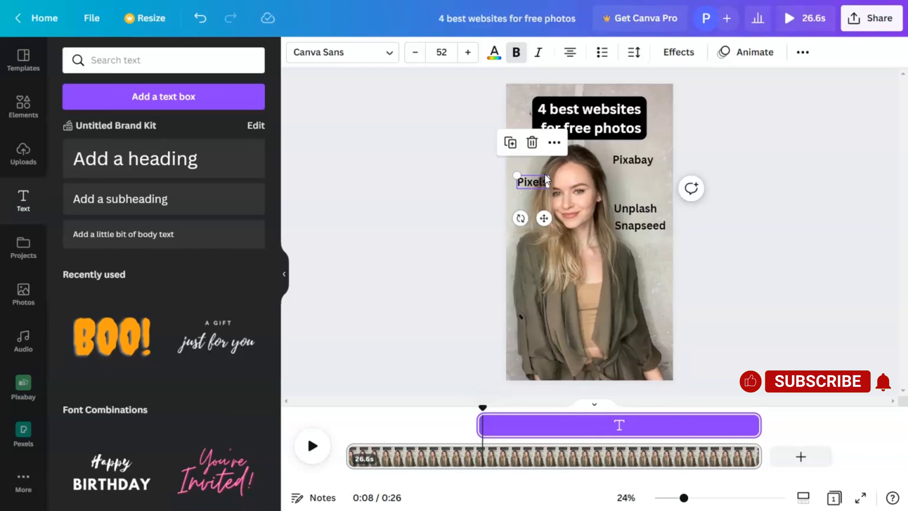
drag(540, 183, 546, 179)
drag(480, 407, 486, 408)
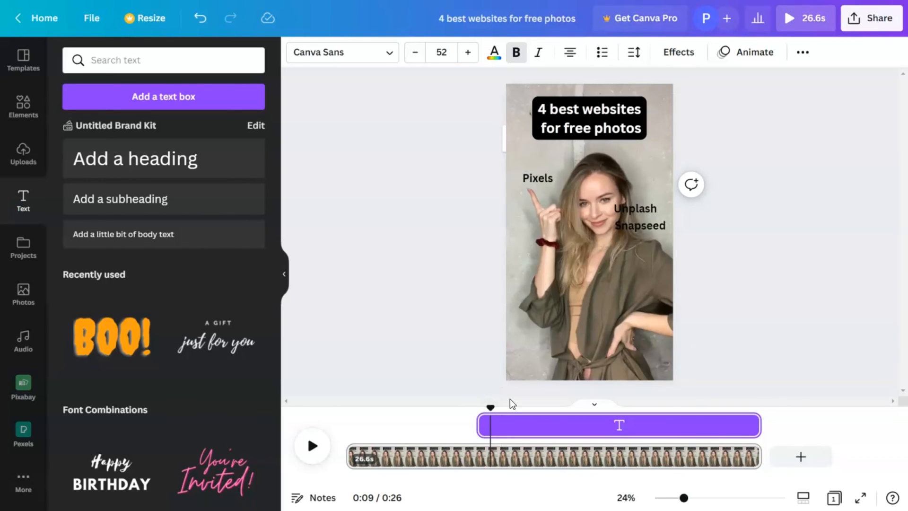
drag(755, 427, 550, 407)
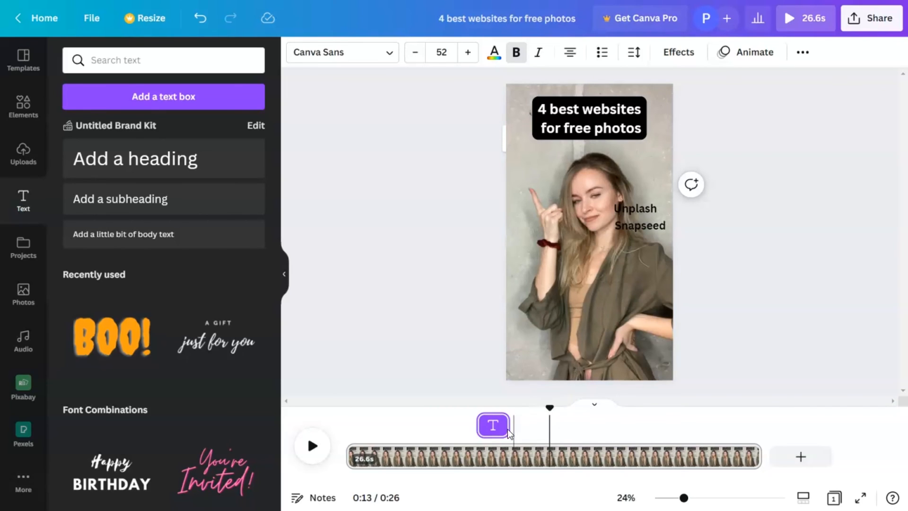
Extend the "Pixels" text's timing to end at about 13 s and advance the playhead to about 14 s, where the woman holds out her palm.
drag(504, 428, 550, 428)
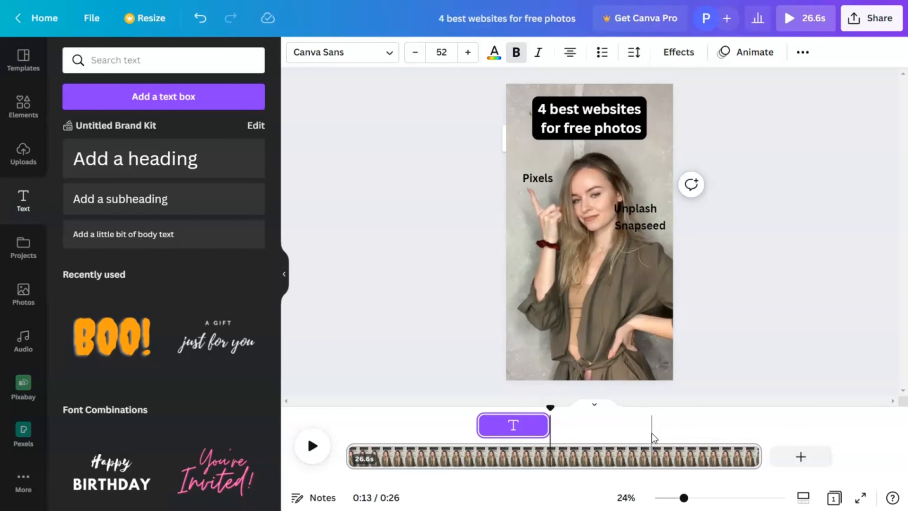
drag(548, 406, 569, 406)
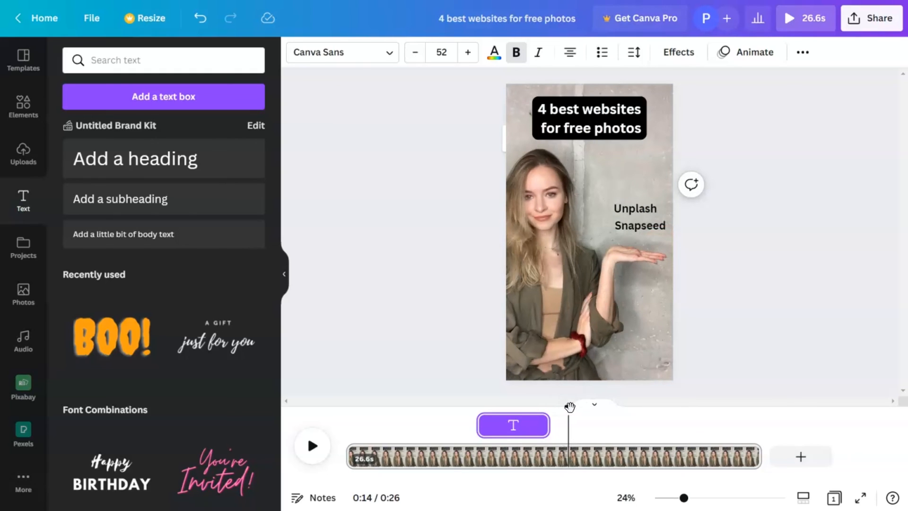
Show the timing of the "Unplash" text and trim its start to the playhead at 14.1 s.
click(631, 207)
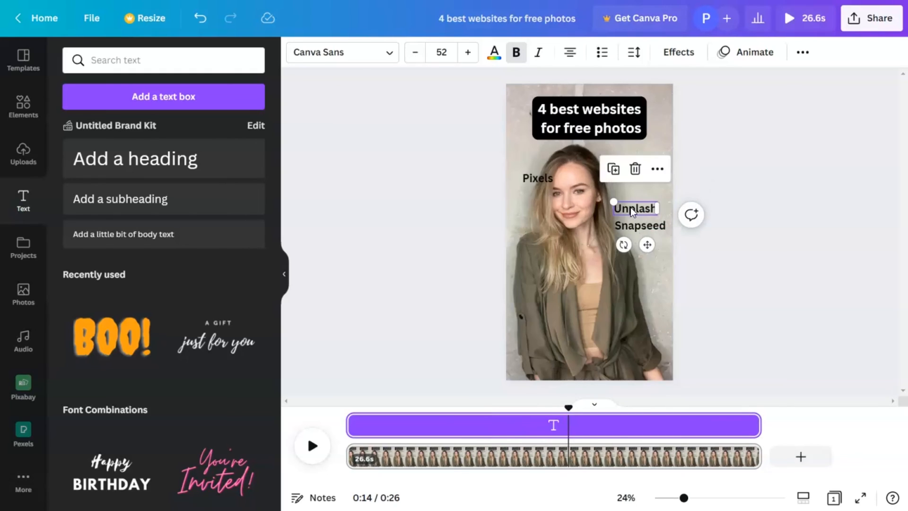
right_click(631, 207)
click(705, 364)
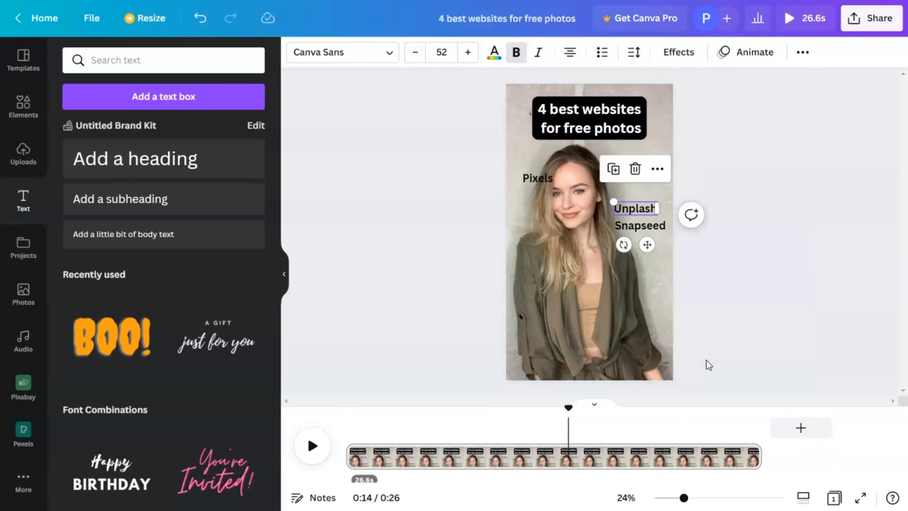
click(644, 198)
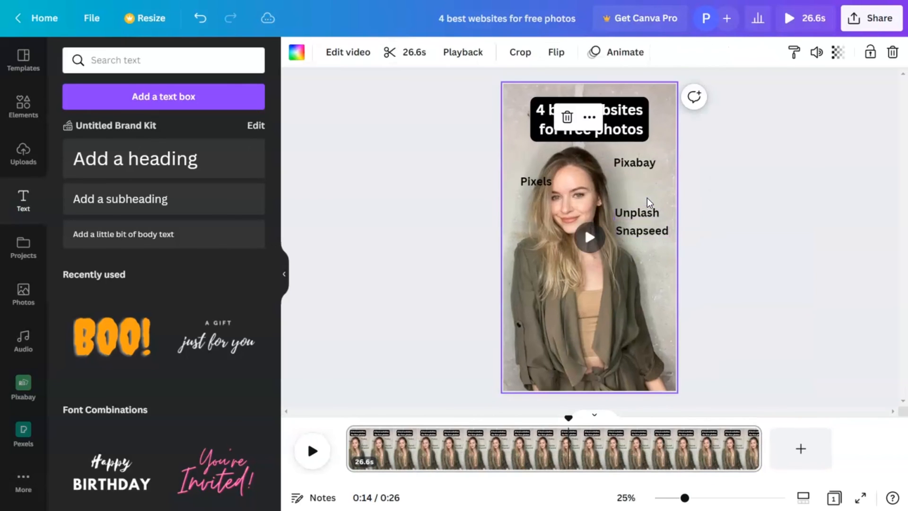
click(641, 216)
right_click(640, 217)
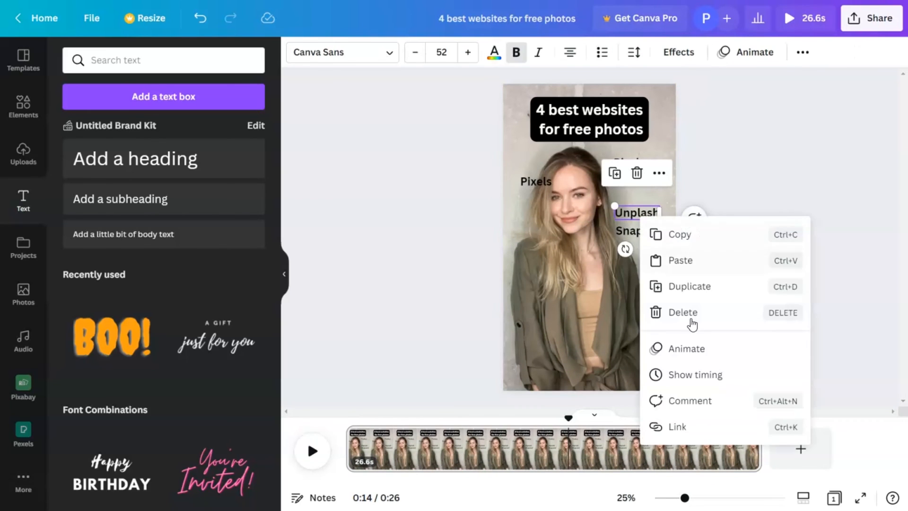
click(697, 375)
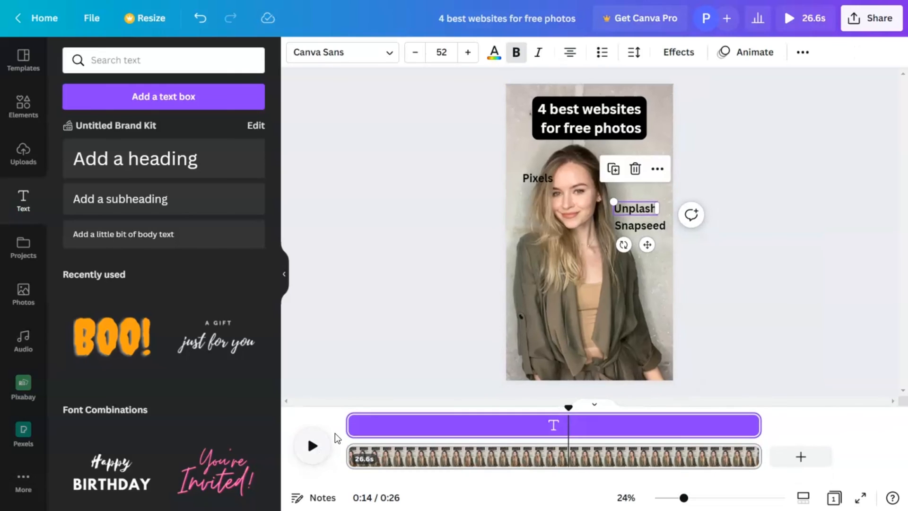
drag(382, 428, 572, 427)
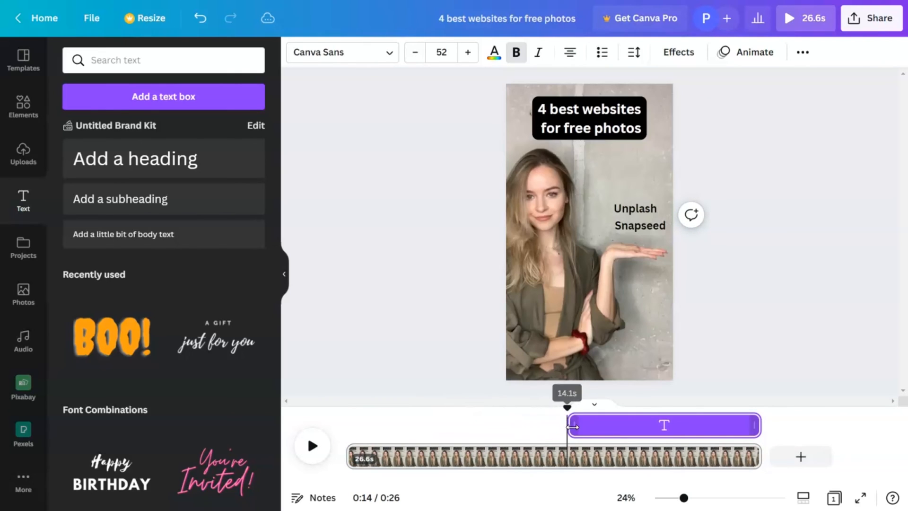
Move "Unplash" down towards the woman's open palm, show its timing again and check the placement slightly further into the gesture.
click(642, 208)
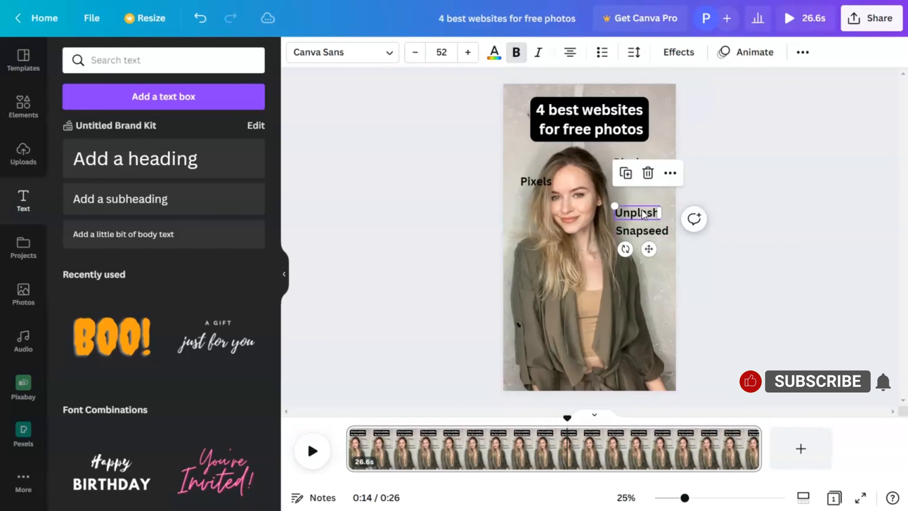
drag(642, 209, 644, 235)
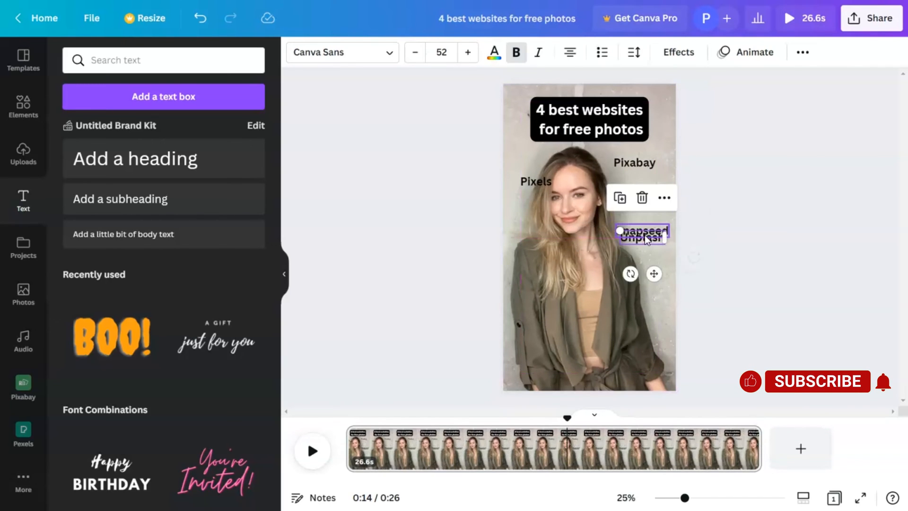
right_click(642, 238)
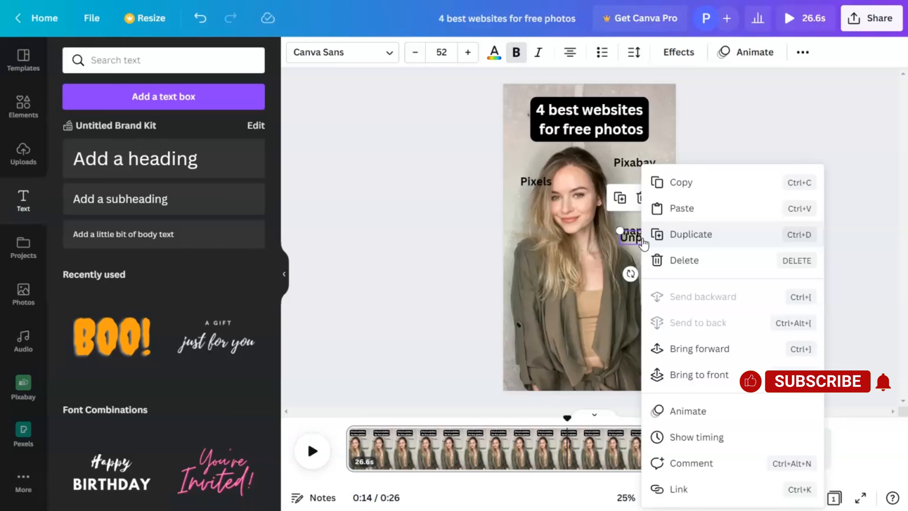
click(681, 436)
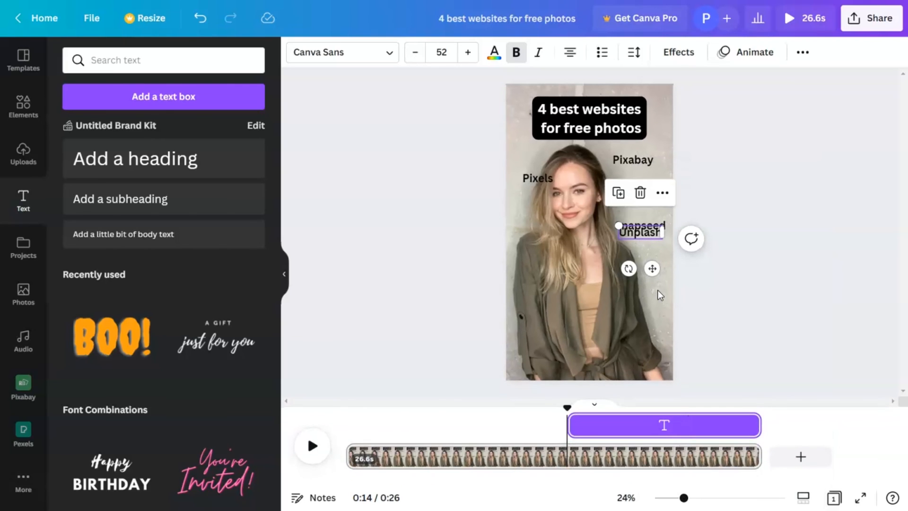
drag(568, 403, 581, 404)
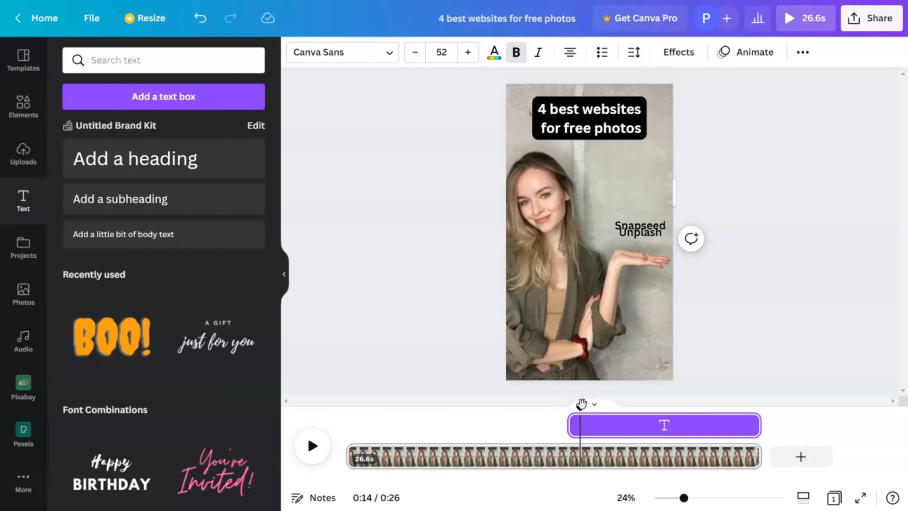
Move "Snapseed" up clear of "Unplash" and lower "Unplash" to just above the woman's open palm.
click(641, 233)
drag(642, 235, 641, 201)
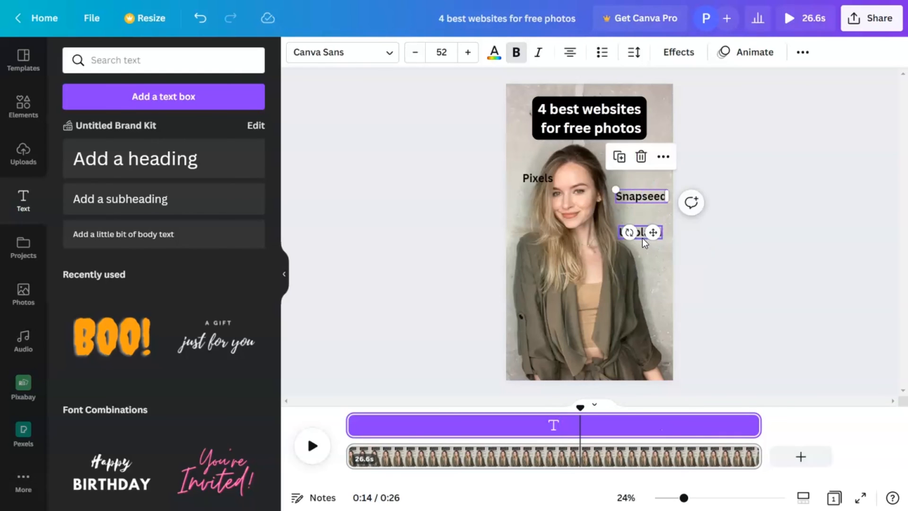
click(642, 237)
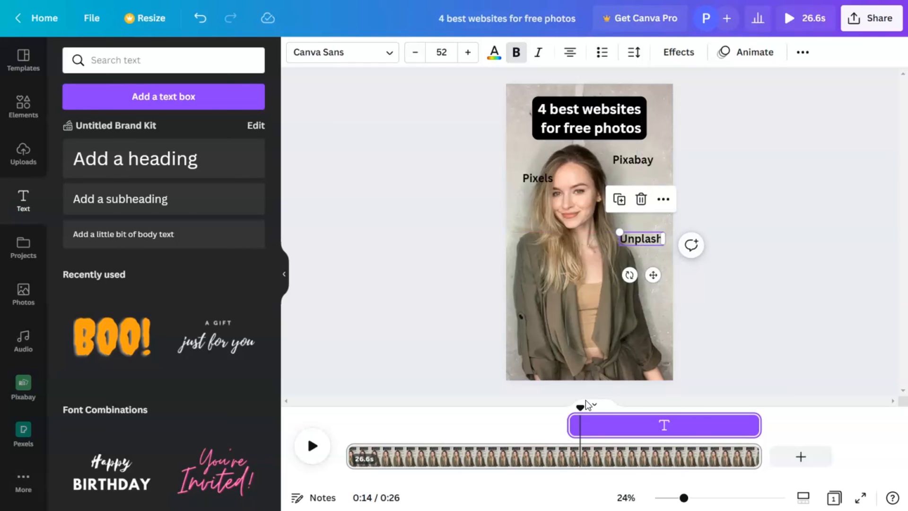
drag(578, 409, 567, 406)
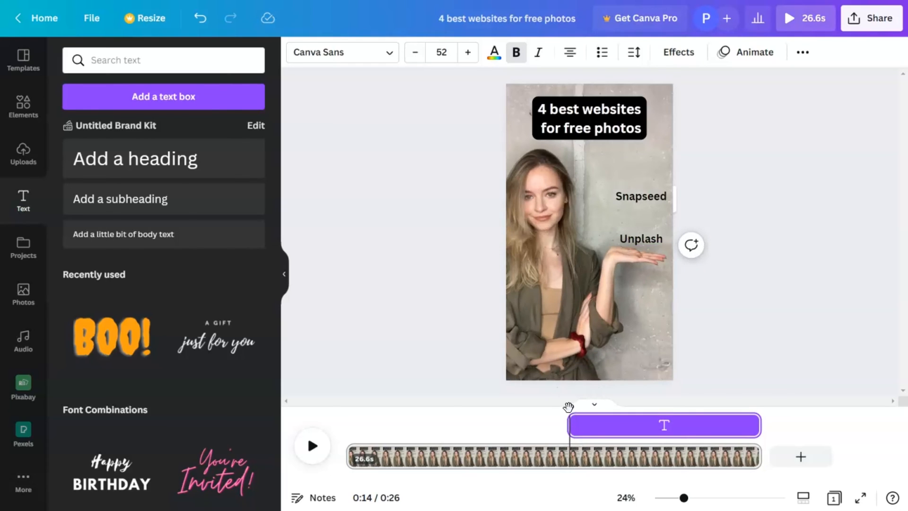
click(648, 239)
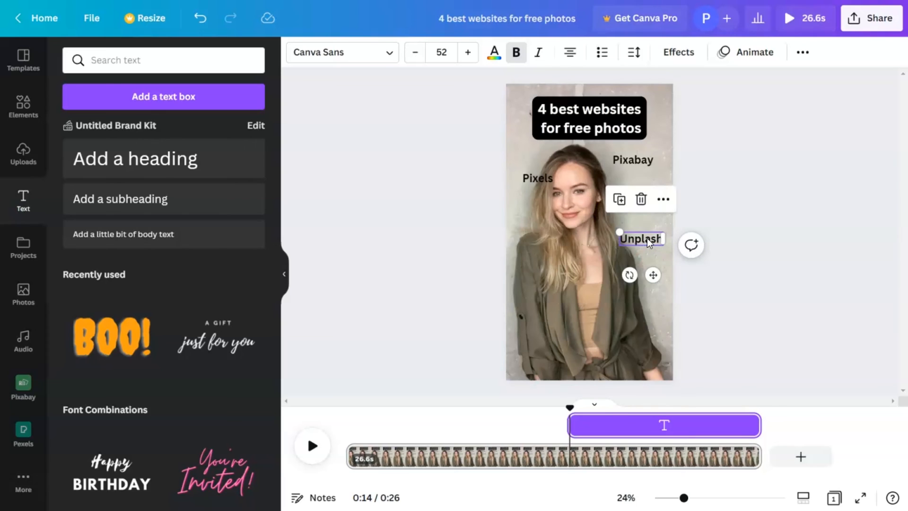
Play to the end of the open-palm gesture and shorten the "Unplash" text's timing to end at about 18 s.
click(311, 446)
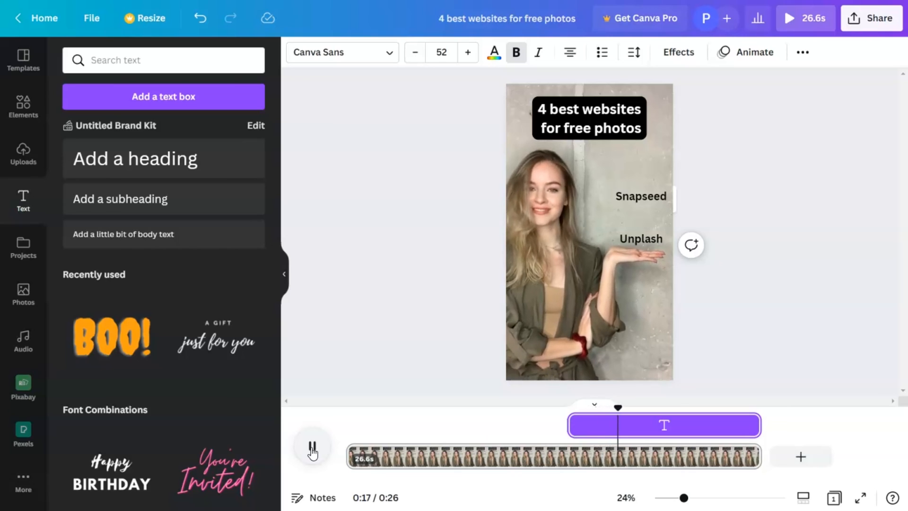
click(312, 446)
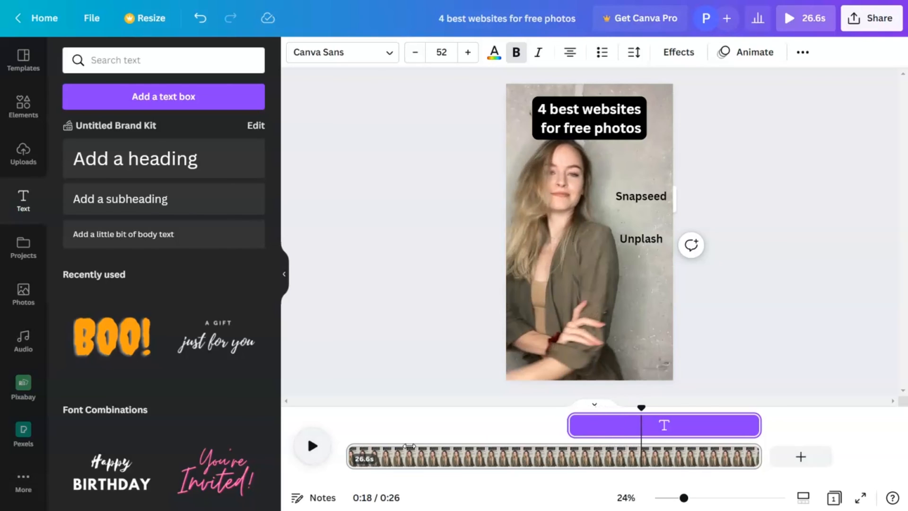
drag(755, 420, 635, 416)
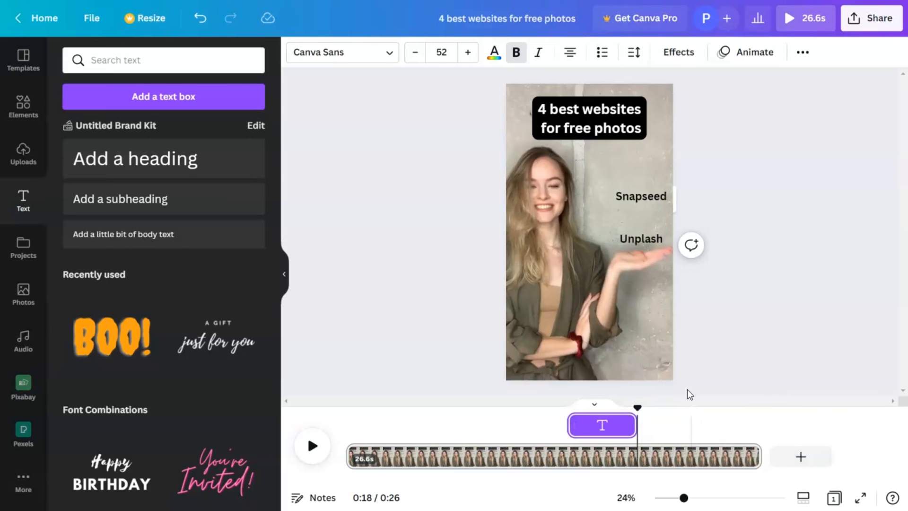
Play on to the next gesture and set the playhead at 20.0 s, where the woman holds her palm out on the other side.
key(space)
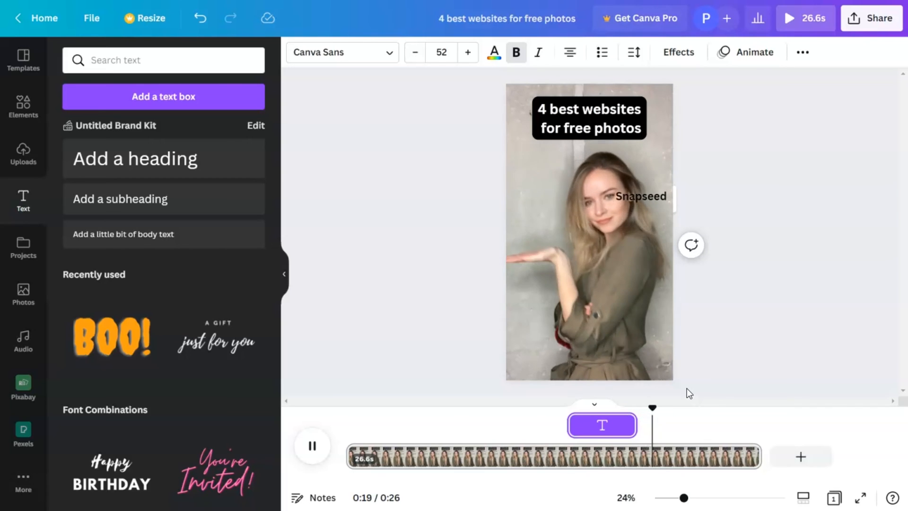
click(311, 446)
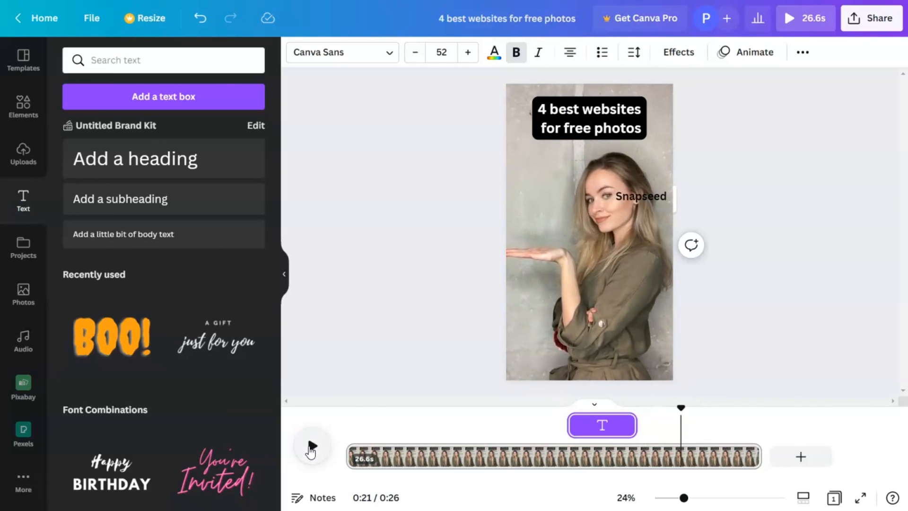
drag(680, 406, 663, 408)
mouse_move(664, 408)
mouse_down()
mouse_move(644, 408)
mouse_move(660, 408)
mouse_up()
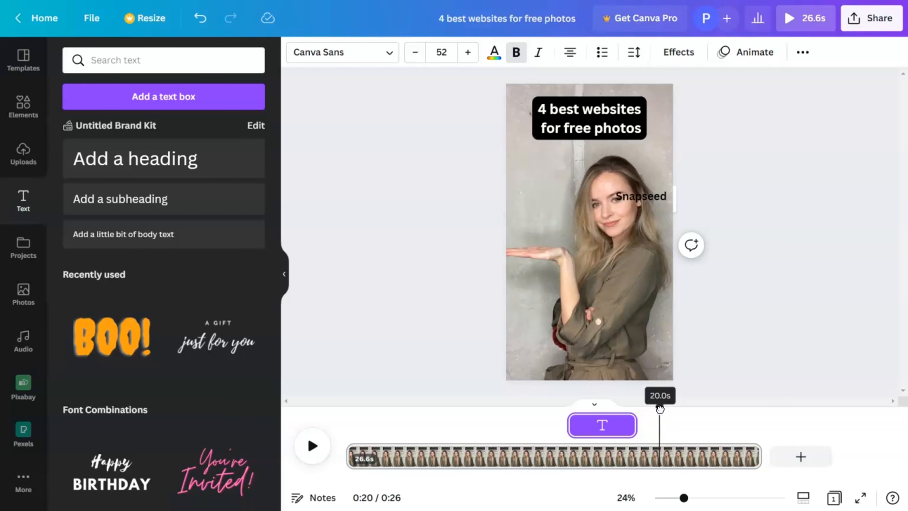
Show the timing of the "Snapseed" text and trim its start to the playhead at 20.0 s.
click(651, 199)
right_click(651, 197)
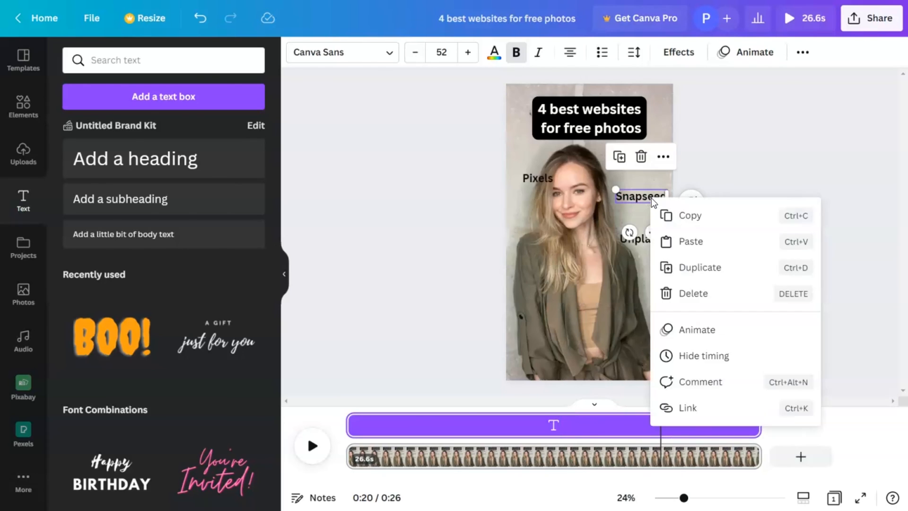
click(726, 352)
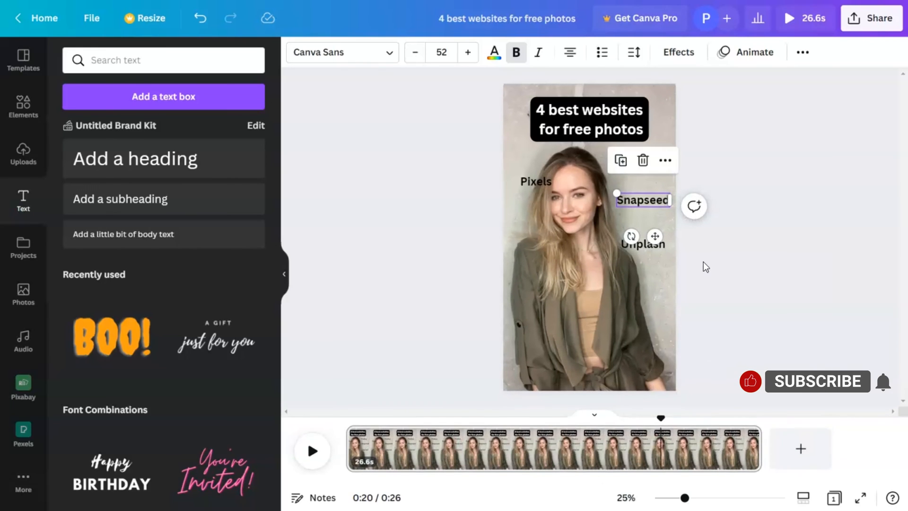
right_click(639, 202)
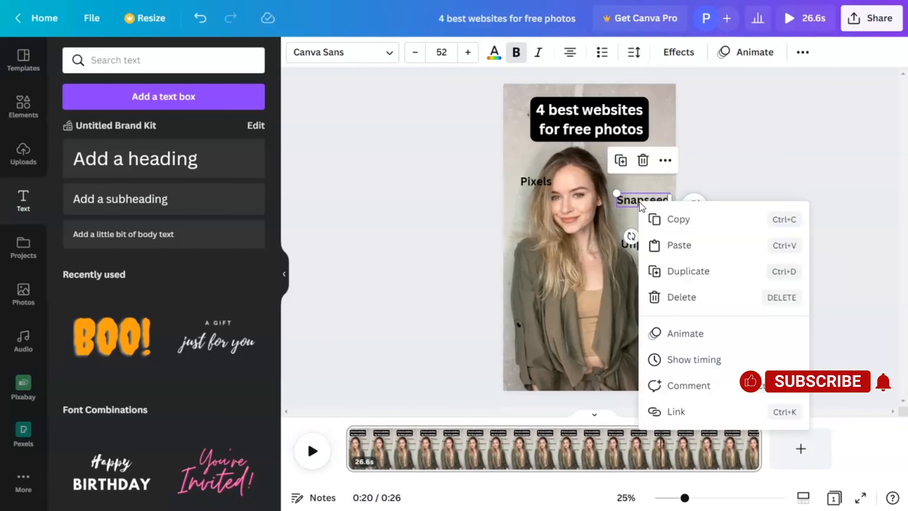
click(691, 355)
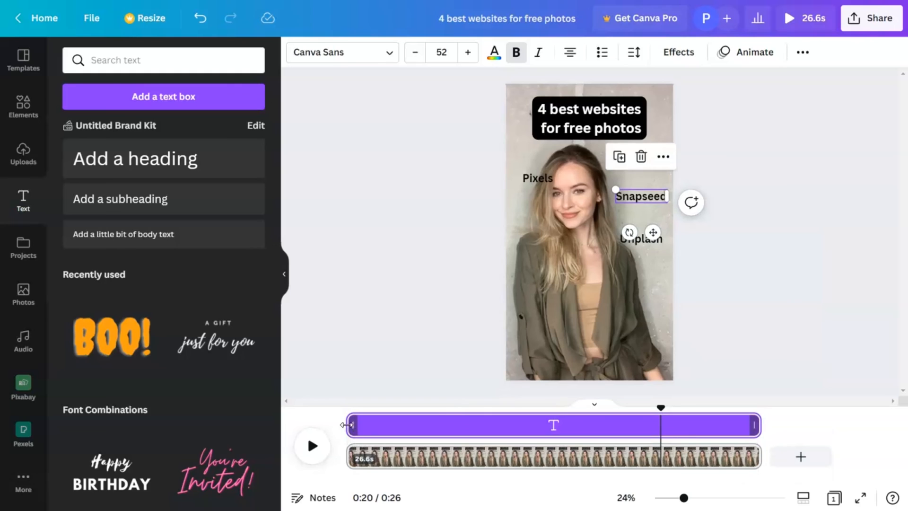
drag(364, 424, 660, 425)
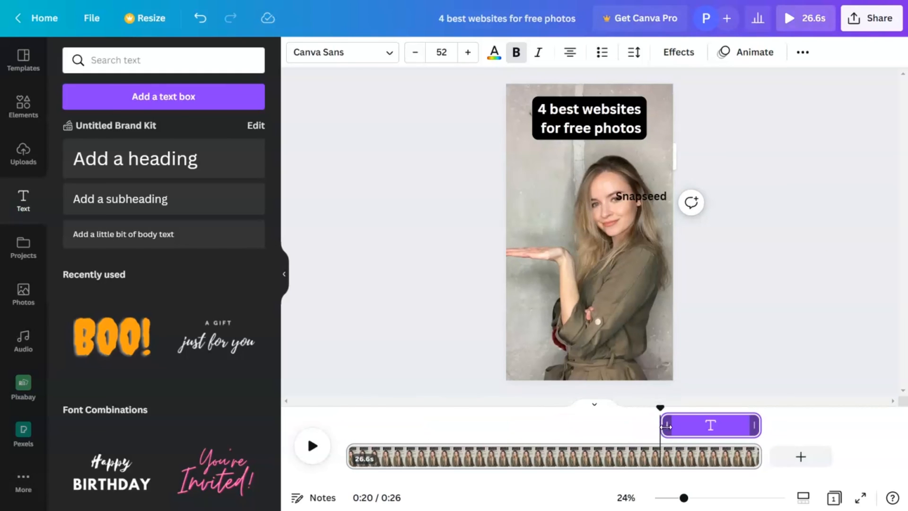
Place "Snapseed" just above the woman's open palm on the other side, checking its position against the gesture.
click(631, 199)
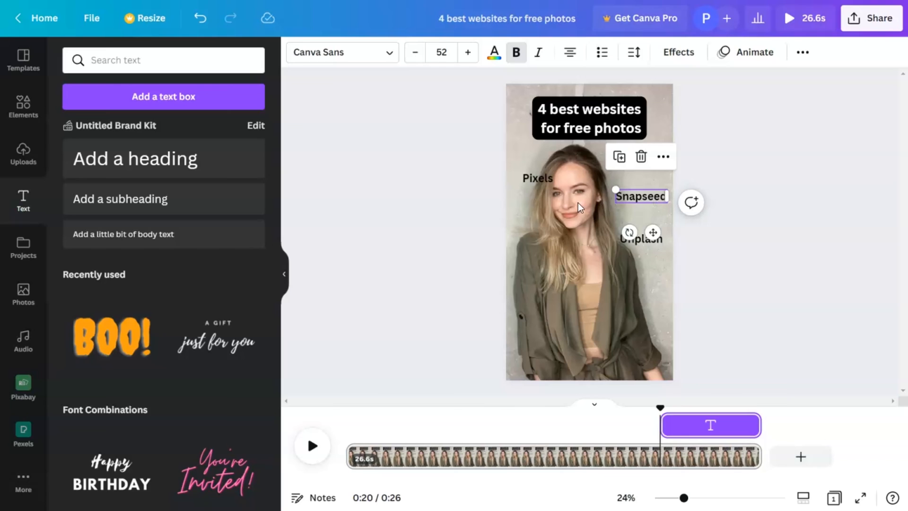
drag(642, 196, 550, 220)
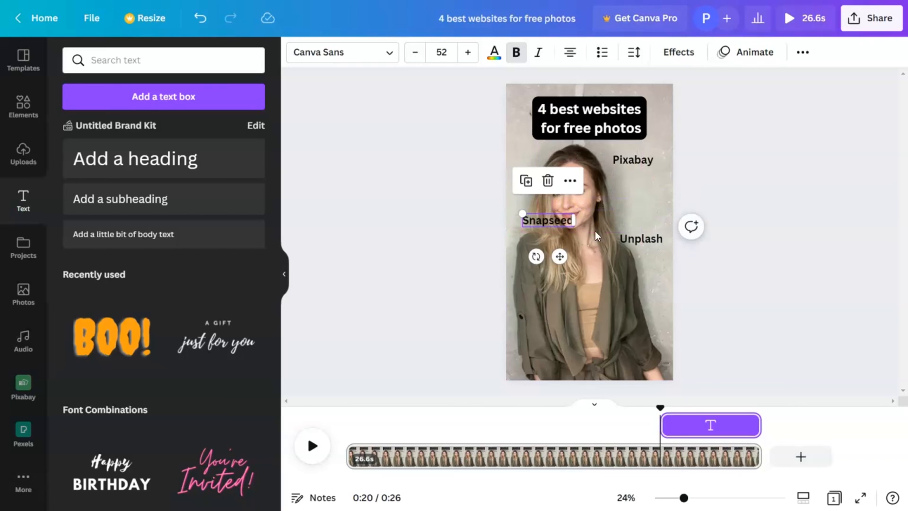
drag(660, 405, 662, 404)
click(560, 220)
drag(553, 223, 542, 229)
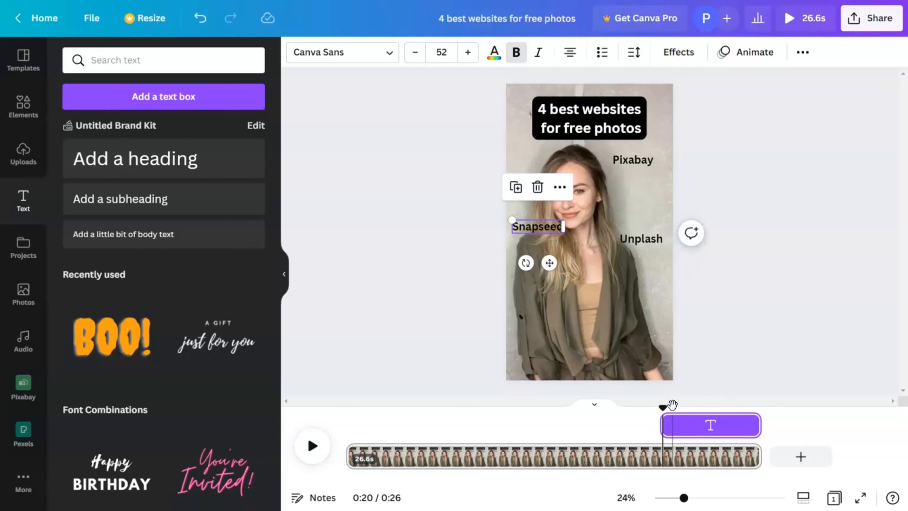
Shorten the "Snapseed" text's timing to end at about 23 s, where the palm gesture finishes, and play the rest of the video.
click(323, 454)
click(322, 453)
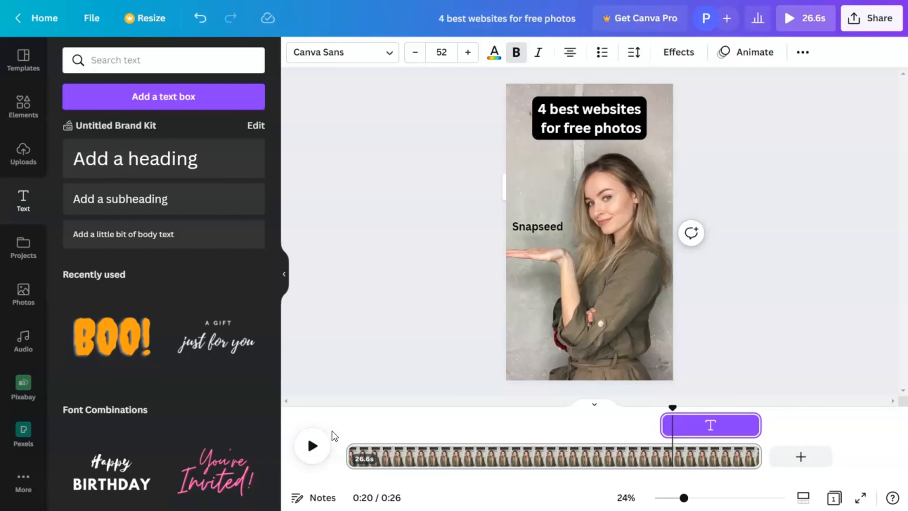
click(312, 446)
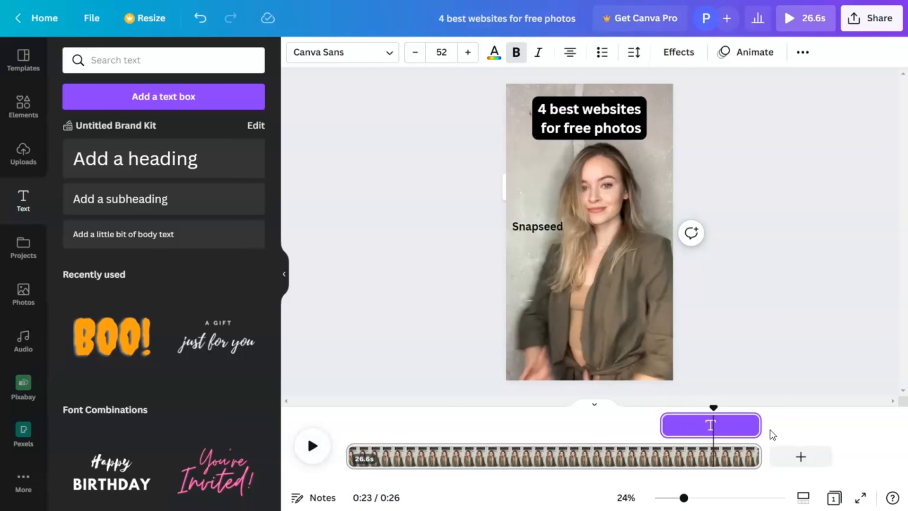
drag(756, 422, 706, 406)
click(312, 446)
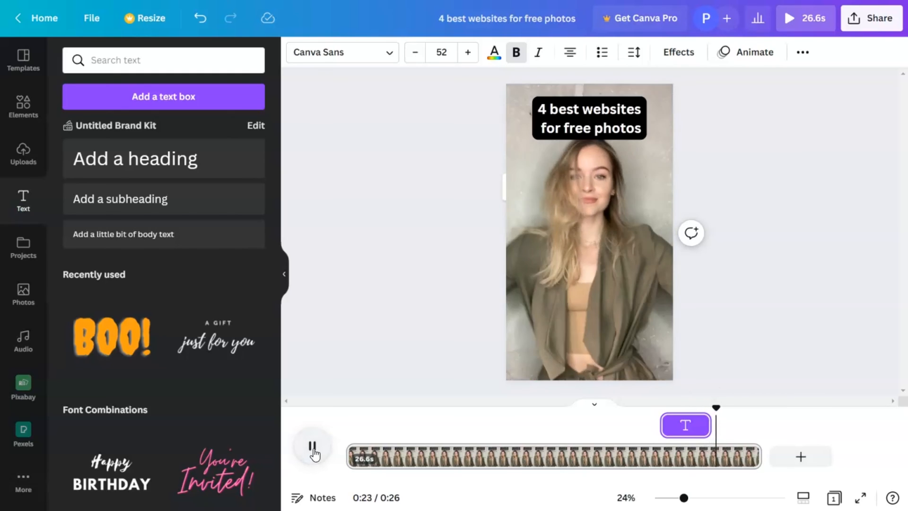
click(313, 450)
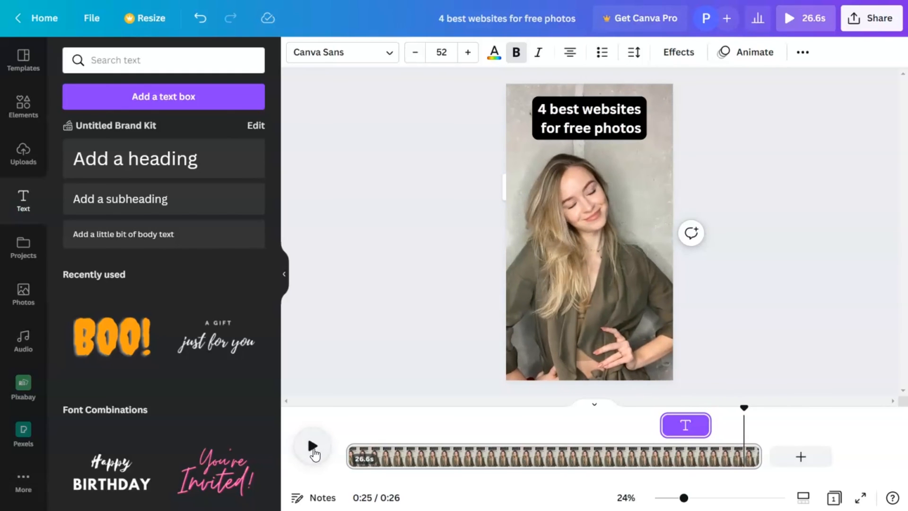
Play the whole video from the start to check the timing of the four website names against the gestures.
click(313, 450)
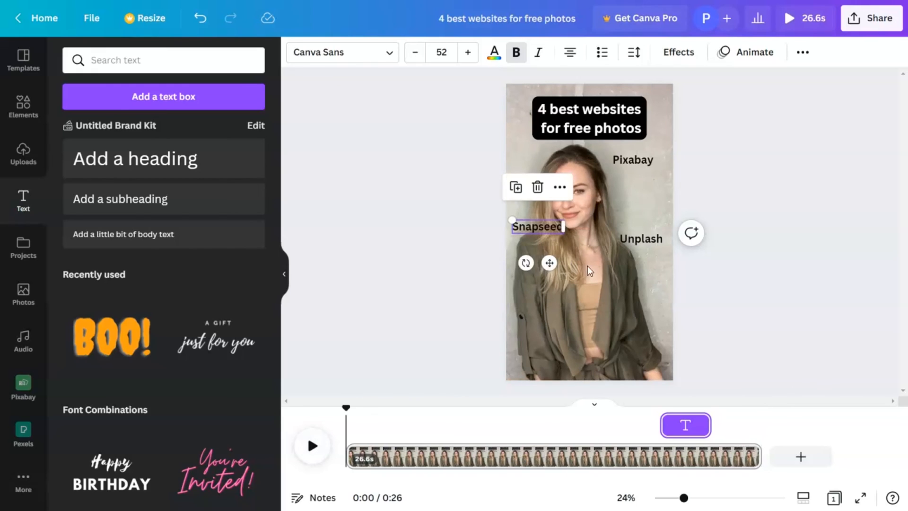
click(807, 263)
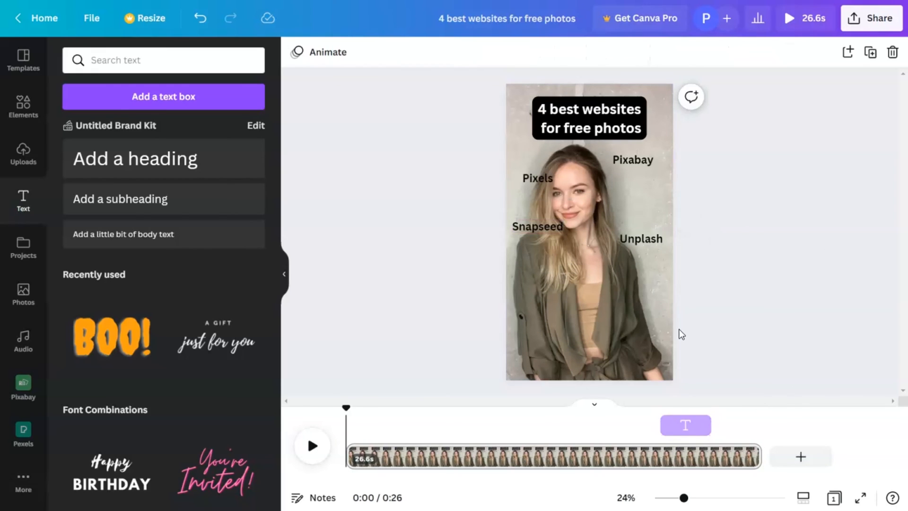
click(312, 445)
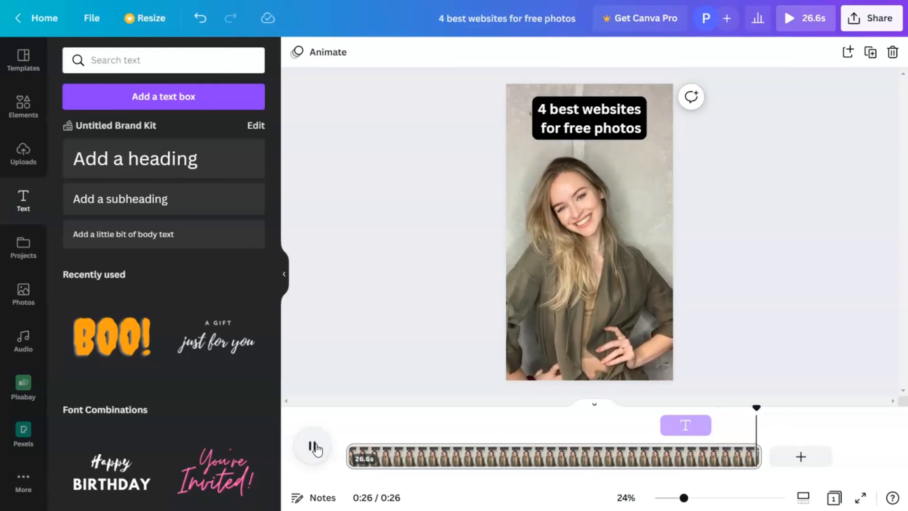
click(314, 446)
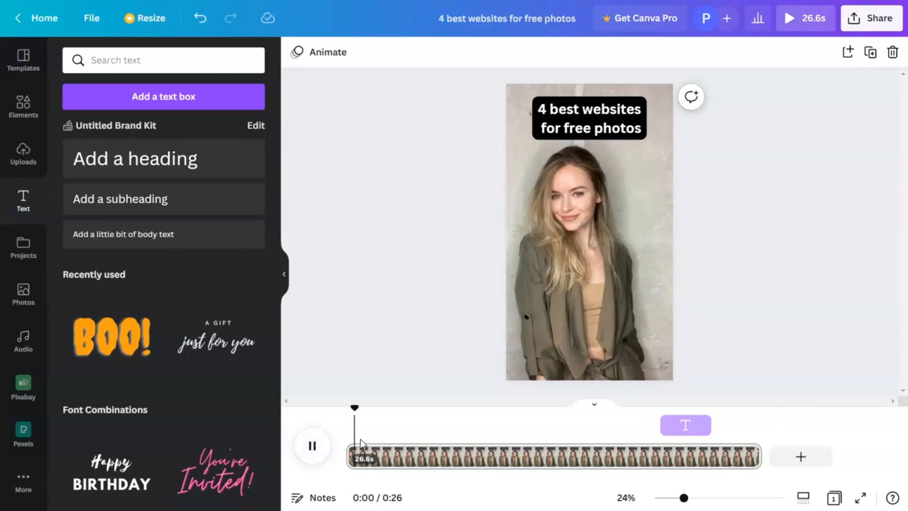
Apply the Rise text animation to "Pixabay", preview it and return the playhead to about 3 s.
click(314, 445)
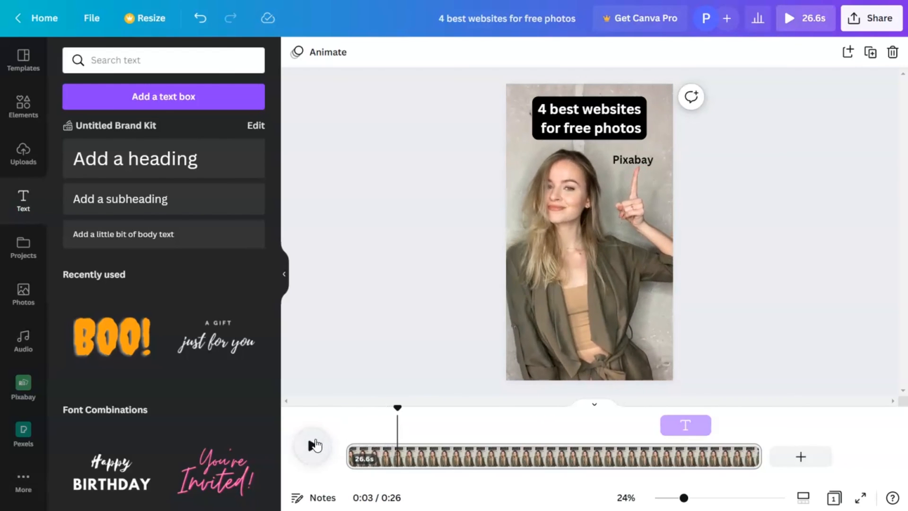
click(640, 158)
click(759, 56)
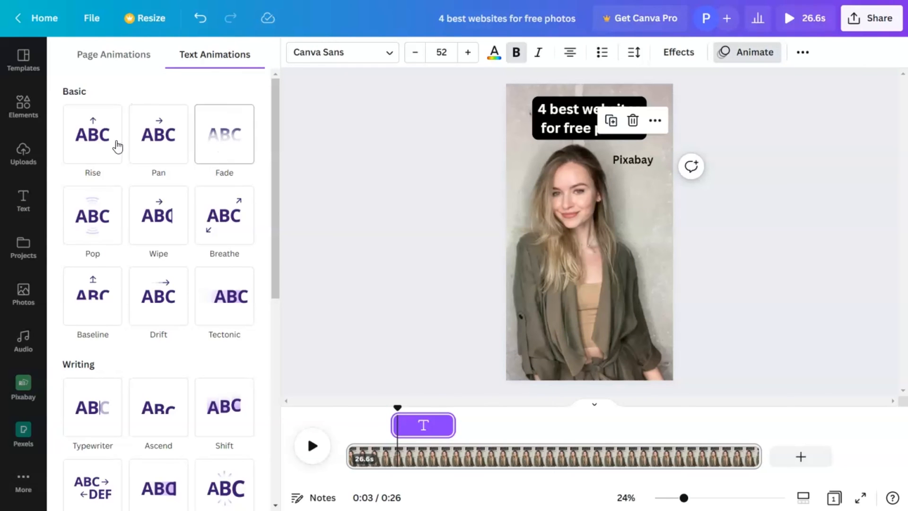
click(99, 147)
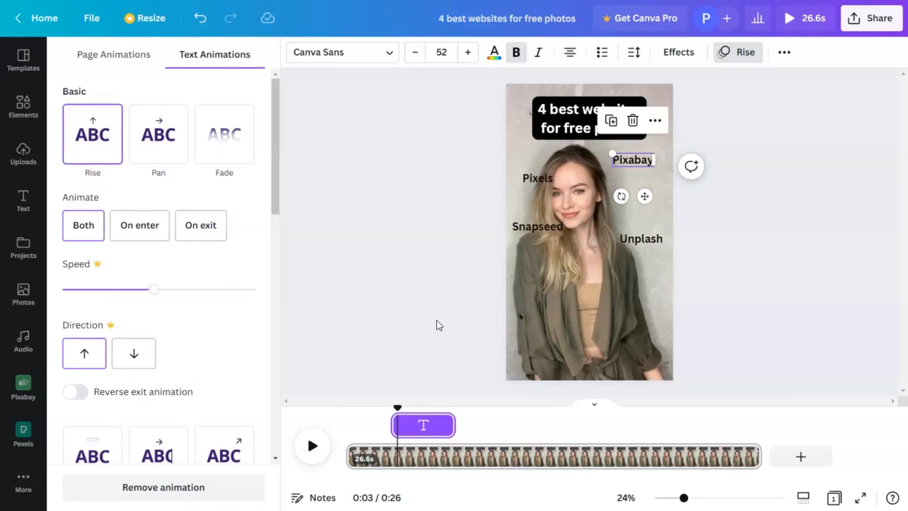
click(309, 446)
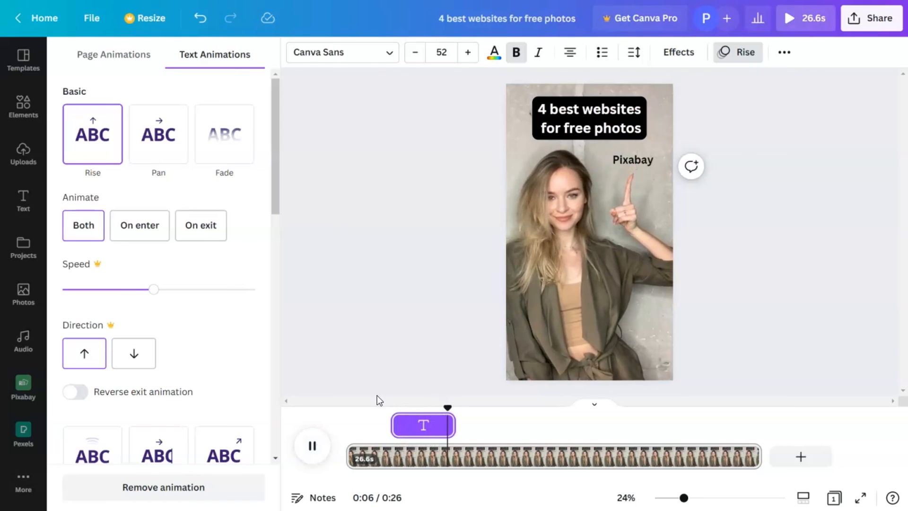
click(322, 444)
drag(461, 409, 393, 407)
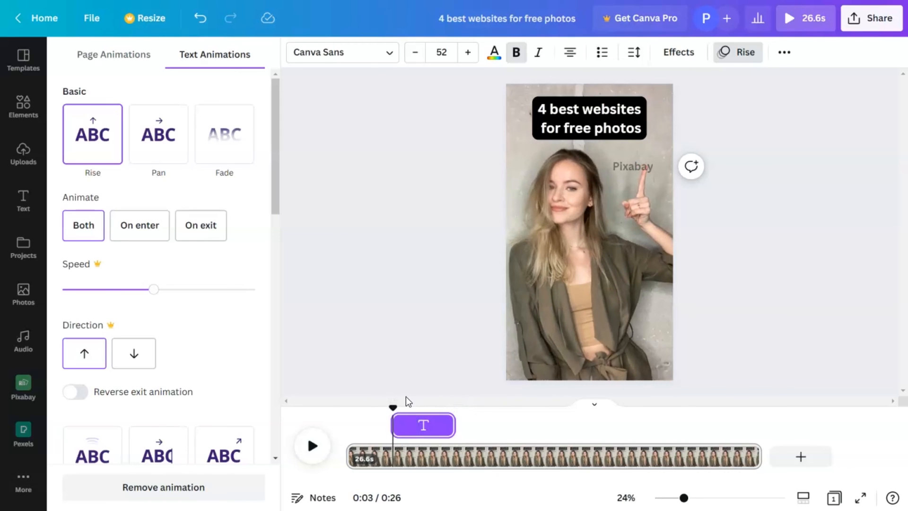
Limit the Rise animation of "Pixabay" to On enter and check its animation settings.
click(632, 165)
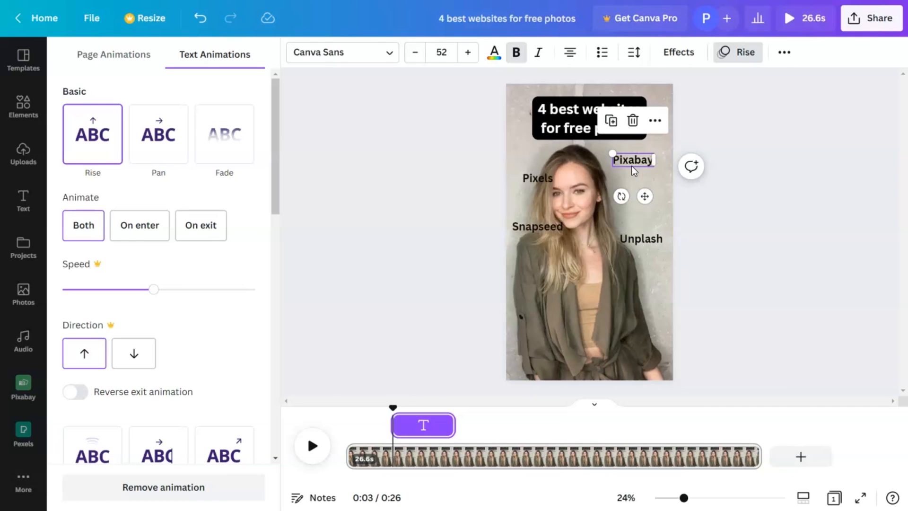
click(145, 224)
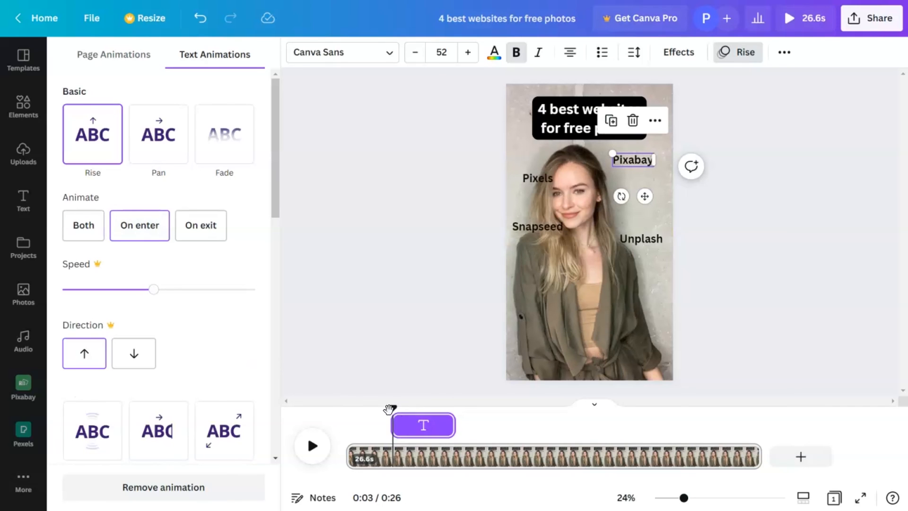
click(723, 152)
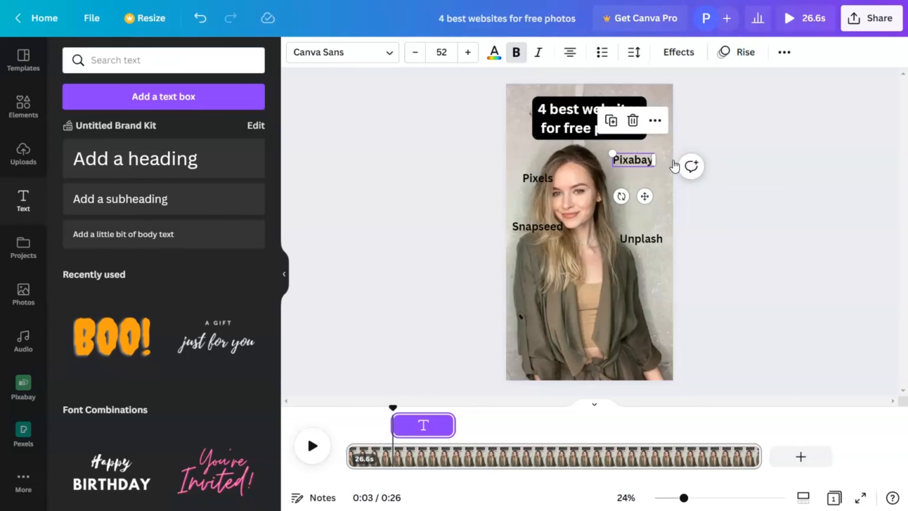
click(631, 166)
click(740, 56)
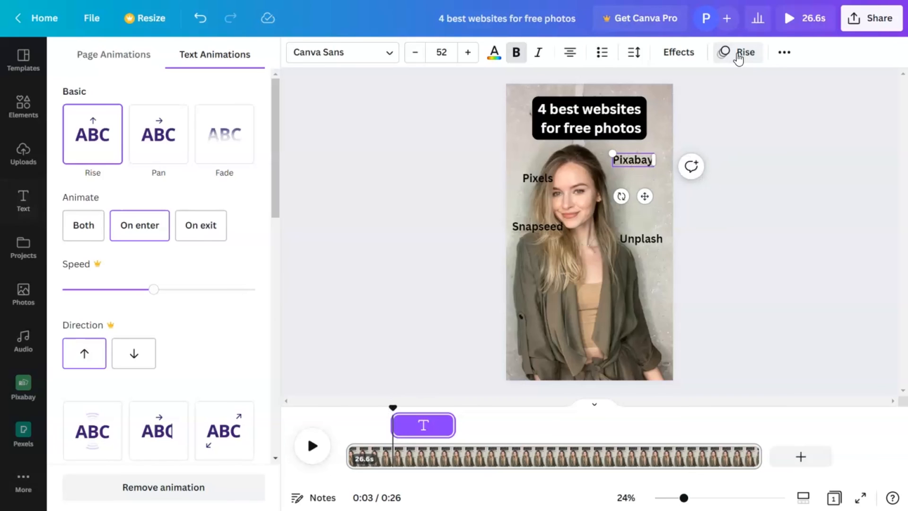
Go to about 8 s and apply the Rise animation to "Pixels", set to On enter.
drag(392, 405, 479, 400)
click(532, 172)
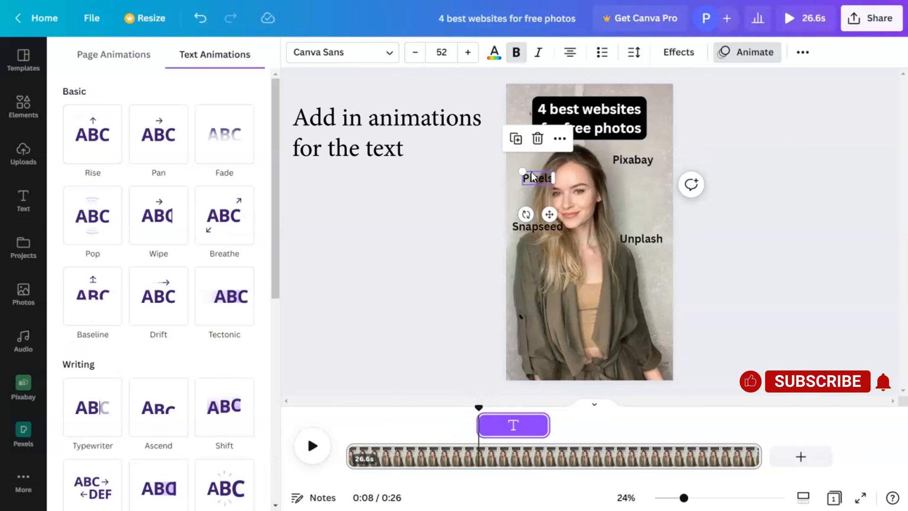
click(100, 150)
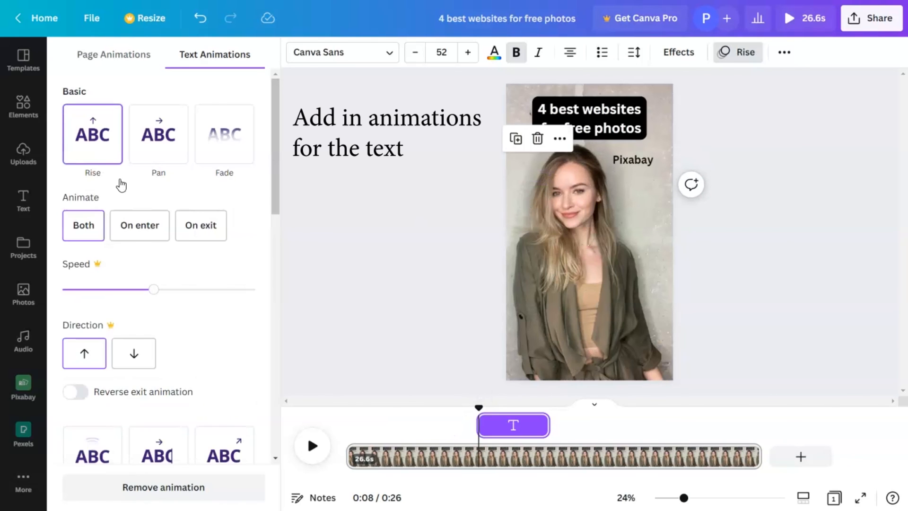
click(134, 223)
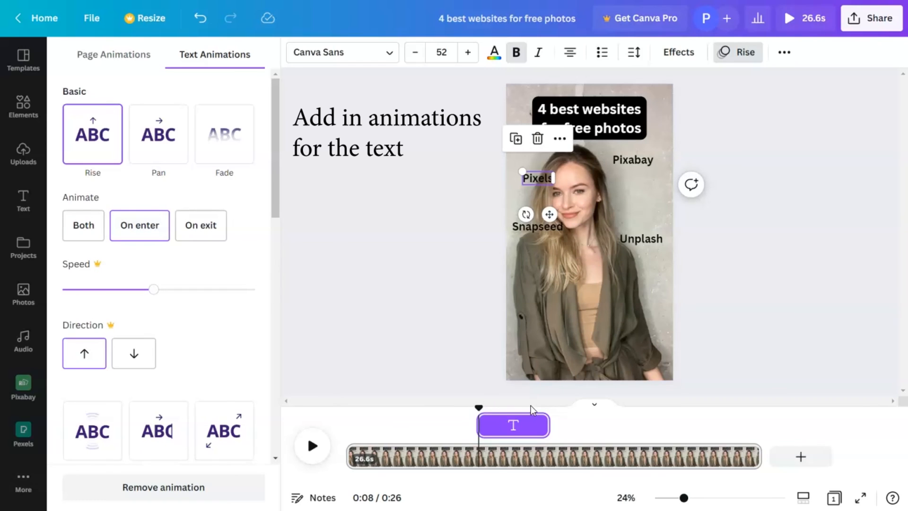
Go to about 14 s and apply the Rise animation to "Unplash", set to On enter.
drag(487, 406, 572, 405)
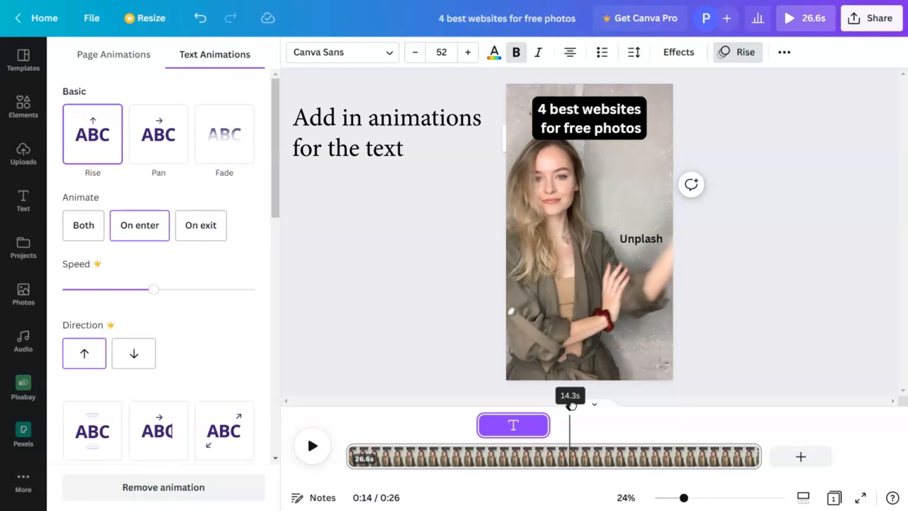
click(632, 242)
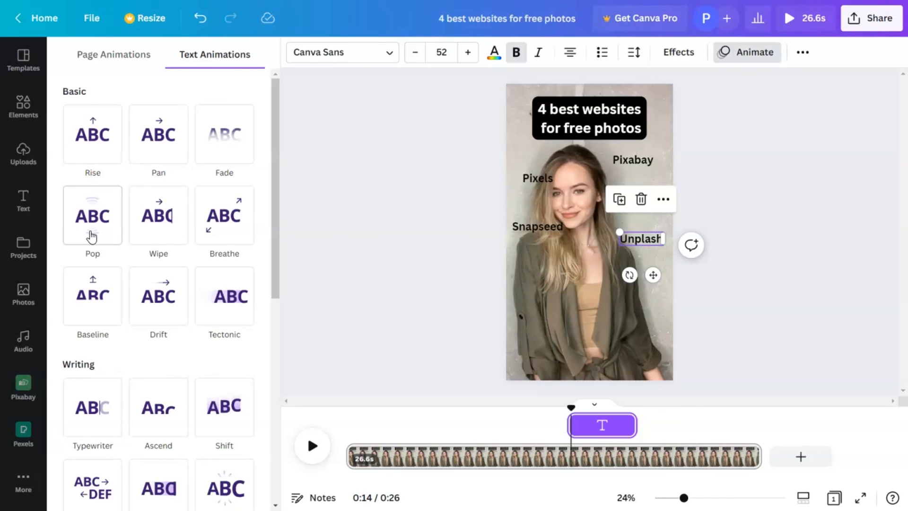
click(93, 134)
click(147, 242)
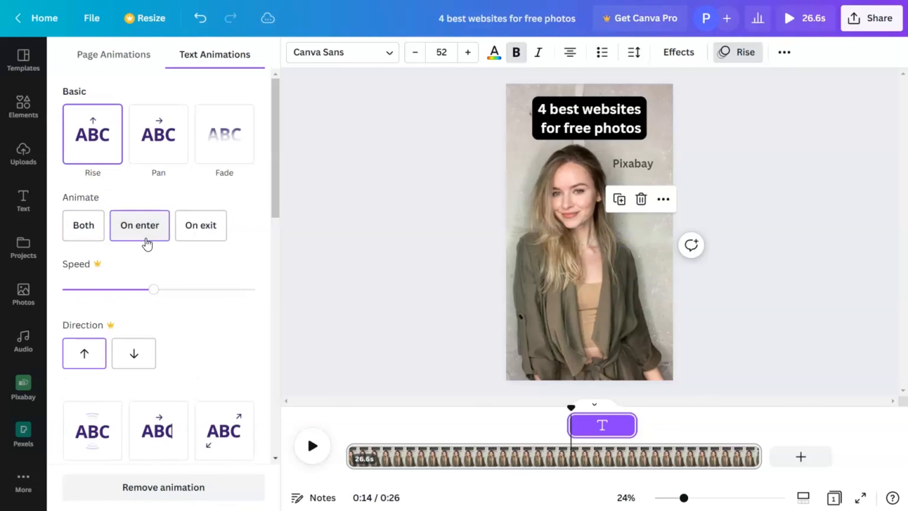
Go to about 20 s, apply the Rise animation to "Snapseed" with On enter, and close the animation settings.
drag(570, 404, 663, 408)
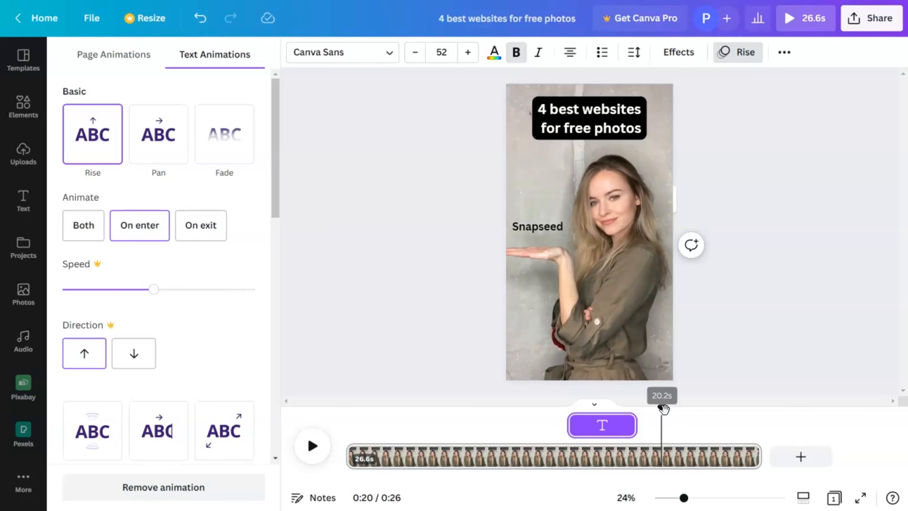
click(544, 232)
click(106, 128)
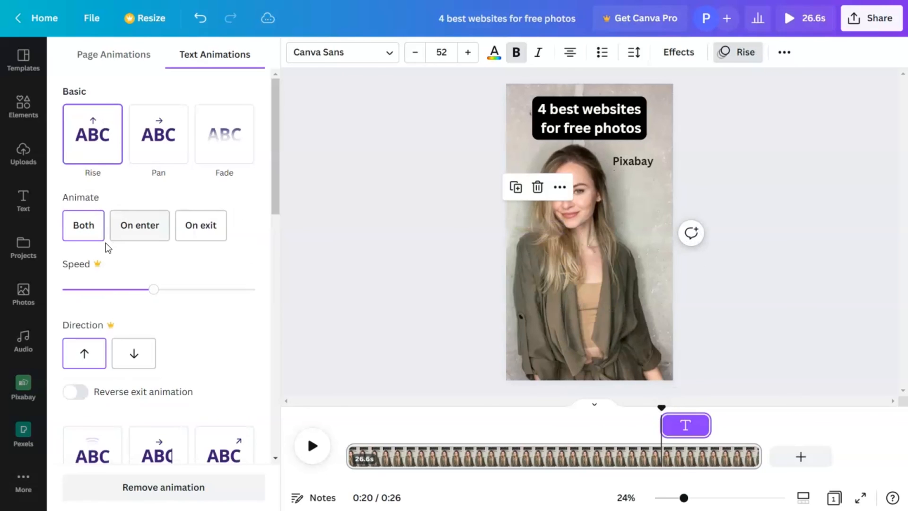
click(131, 233)
key(Escape)
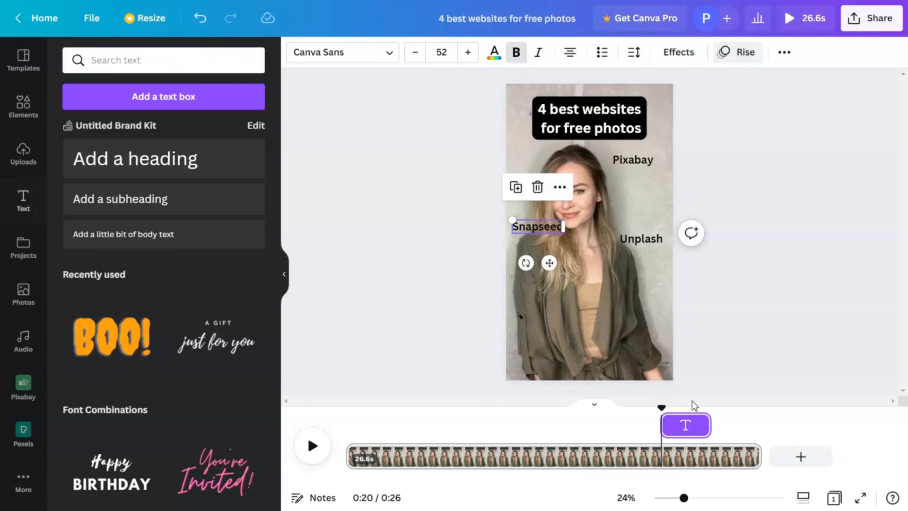
Play the video from the beginning to review the text animations, and stop the playback.
drag(660, 407, 340, 442)
click(311, 445)
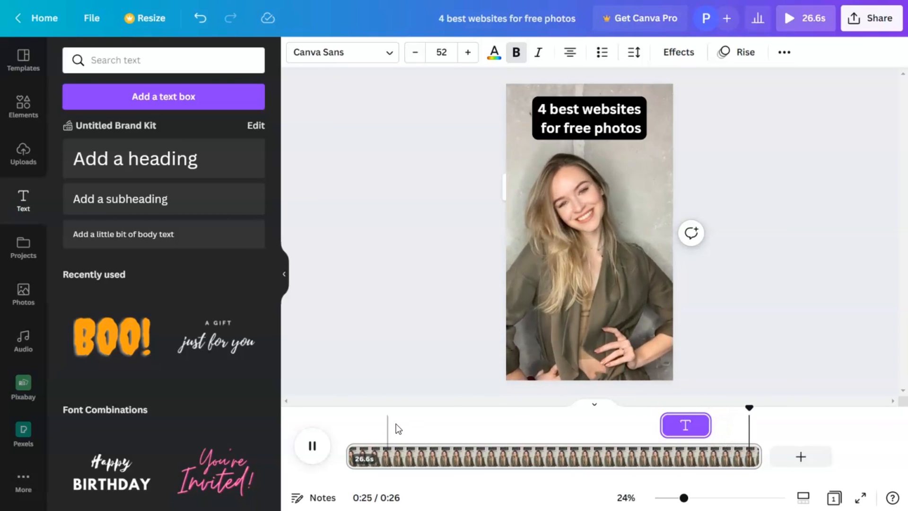
click(312, 446)
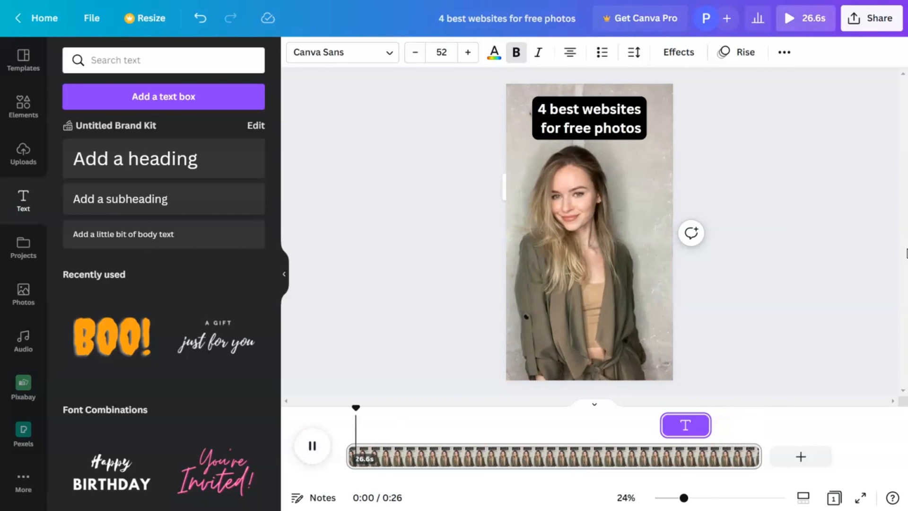
click(323, 458)
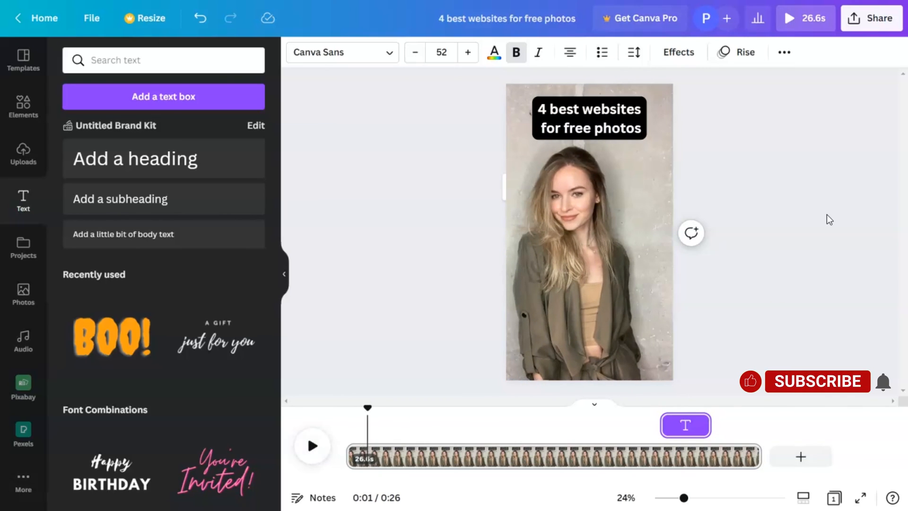
Add a second page after the video and place the heading "THAT IS IT AS SIMPLE AS THAT" on it.
click(814, 463)
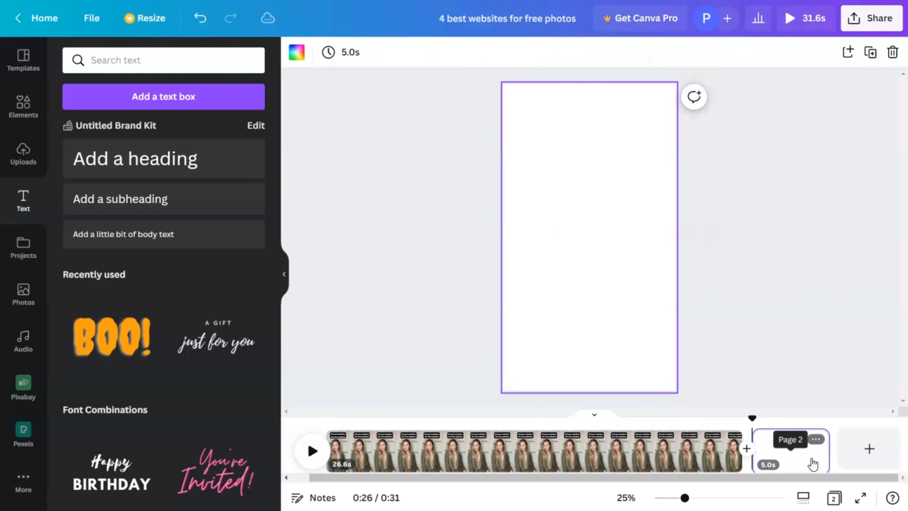
click(151, 161)
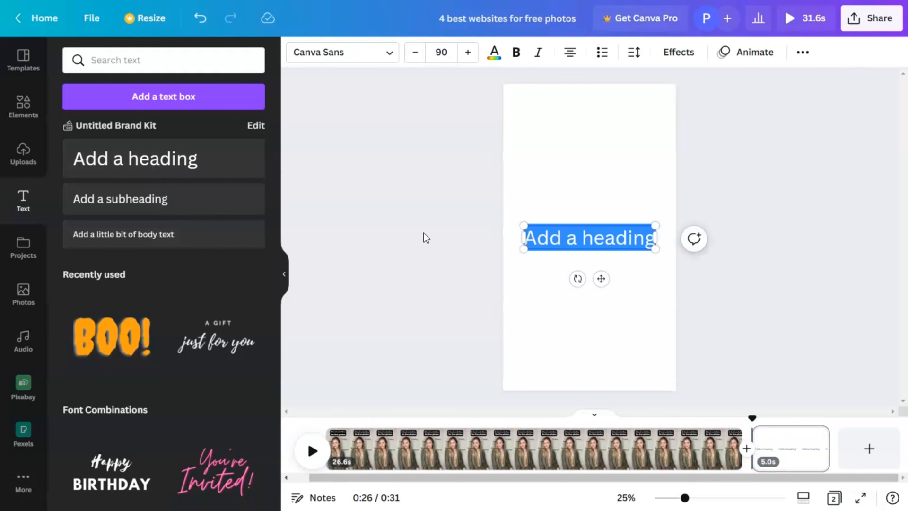
text(THAT IS IT AS)
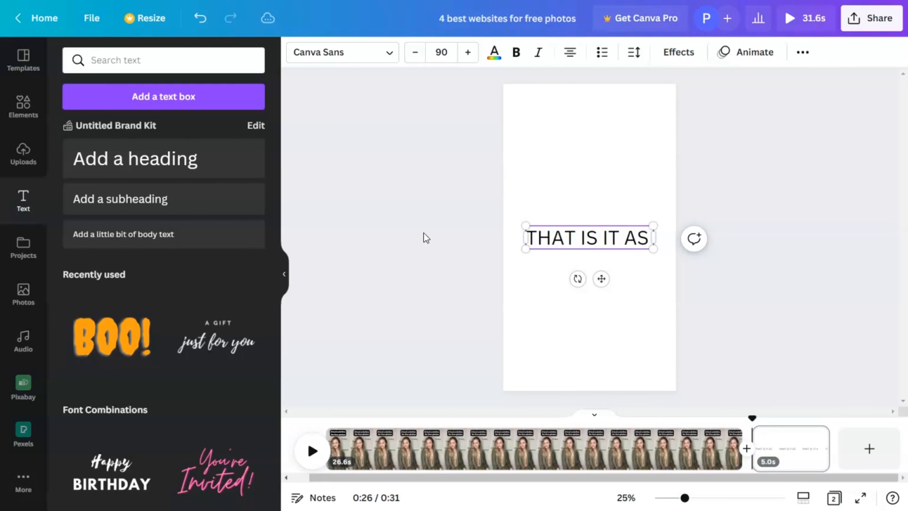
text( SIMPL)
text(AS THAT)
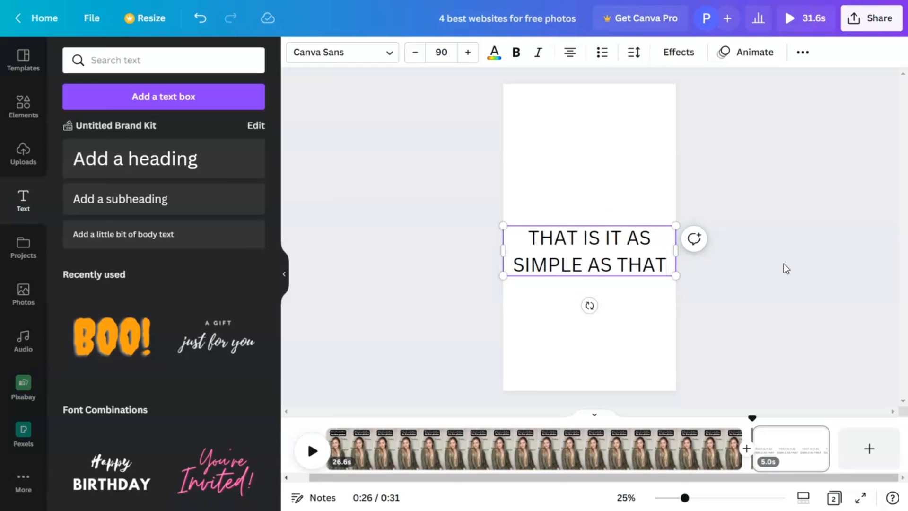
click(802, 258)
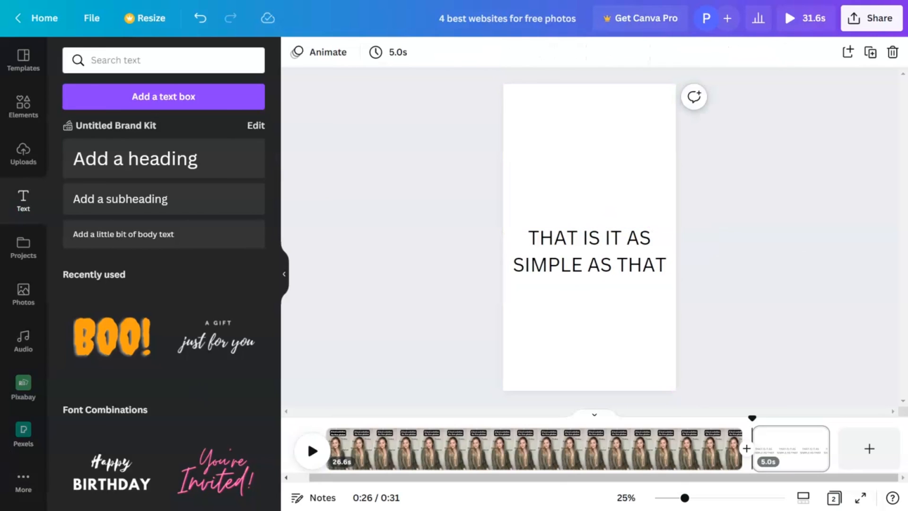
Check the design's download options for file type and pages, and close them without downloading.
click(869, 23)
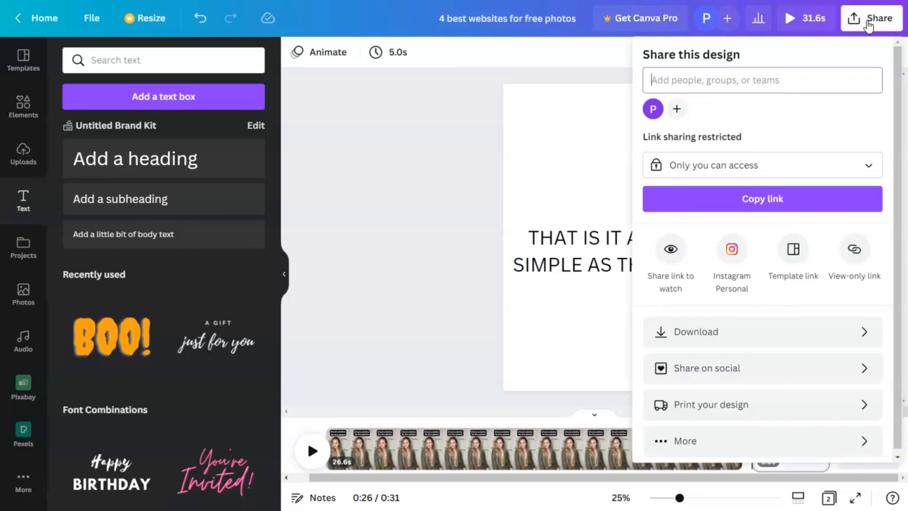
click(708, 331)
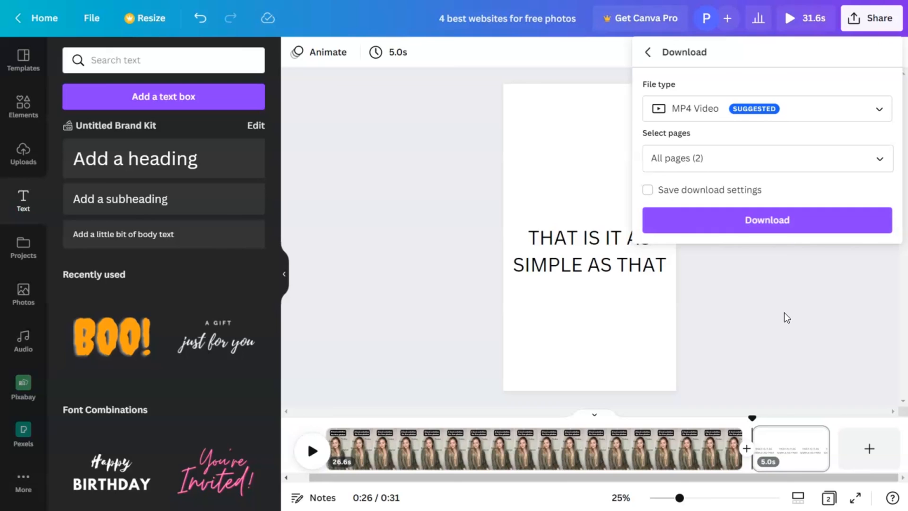
click(812, 331)
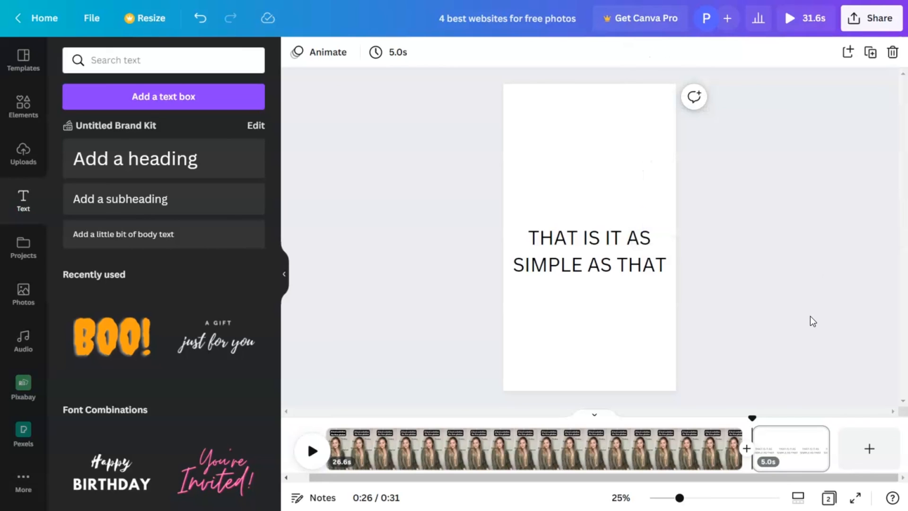